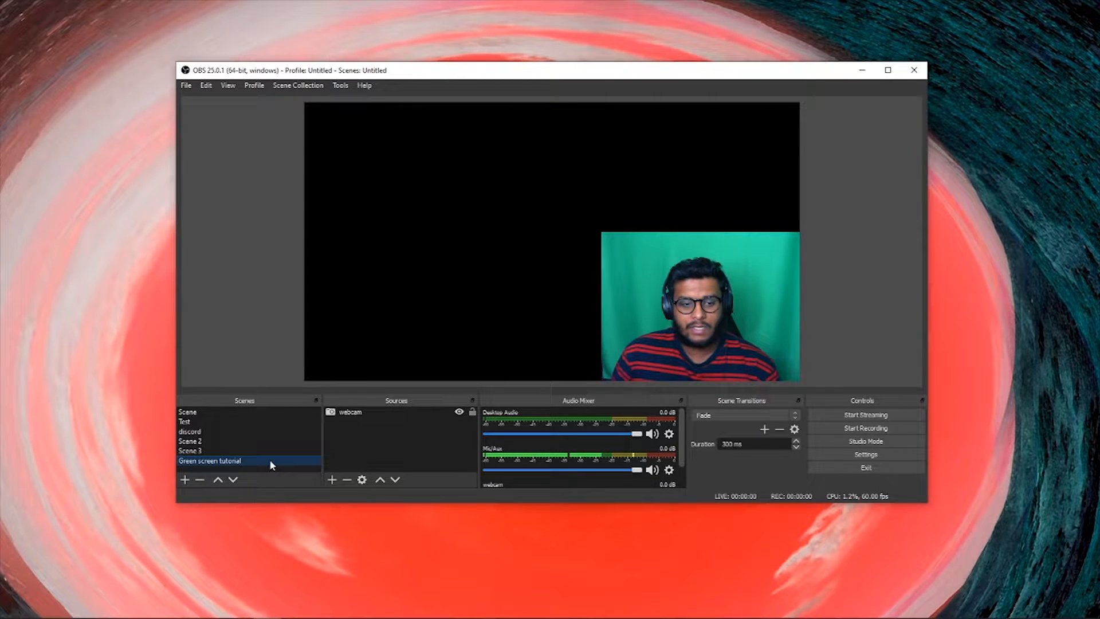
# Add a Video Capture Device source ('Video Capture Device 3') to the Green screen tutorial scene
pyautogui.click(211, 463)
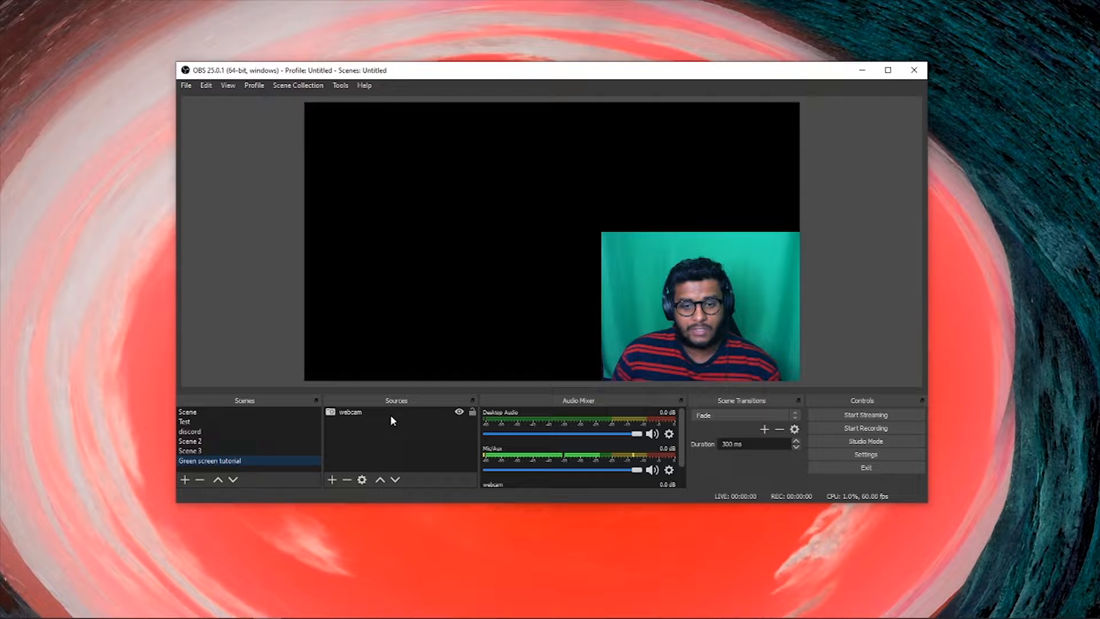
pyautogui.click(333, 481)
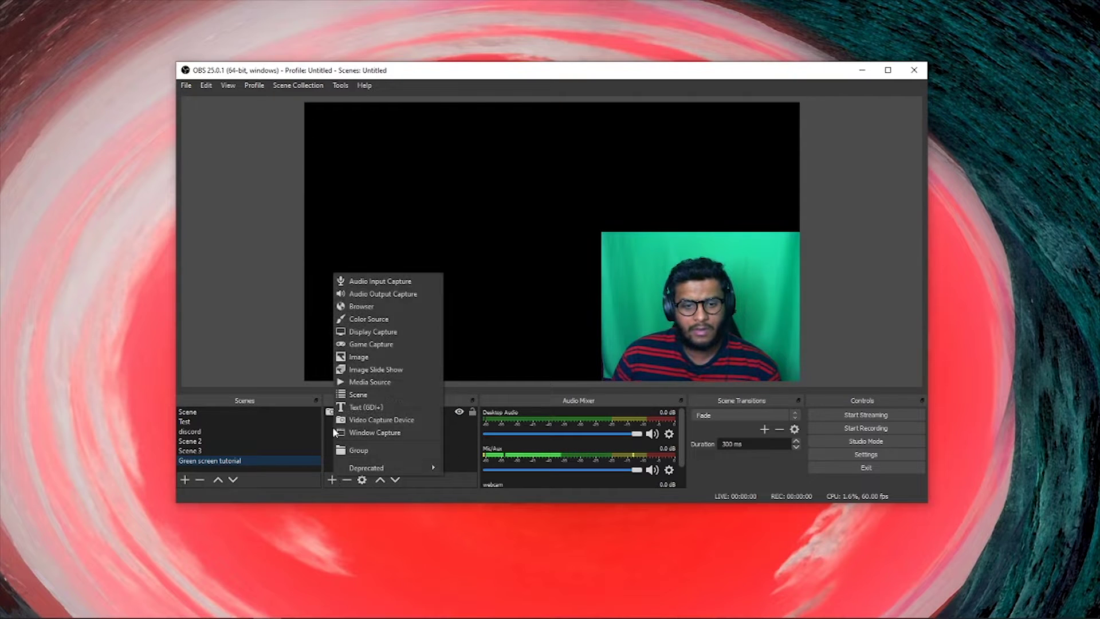
pyautogui.click(395, 421)
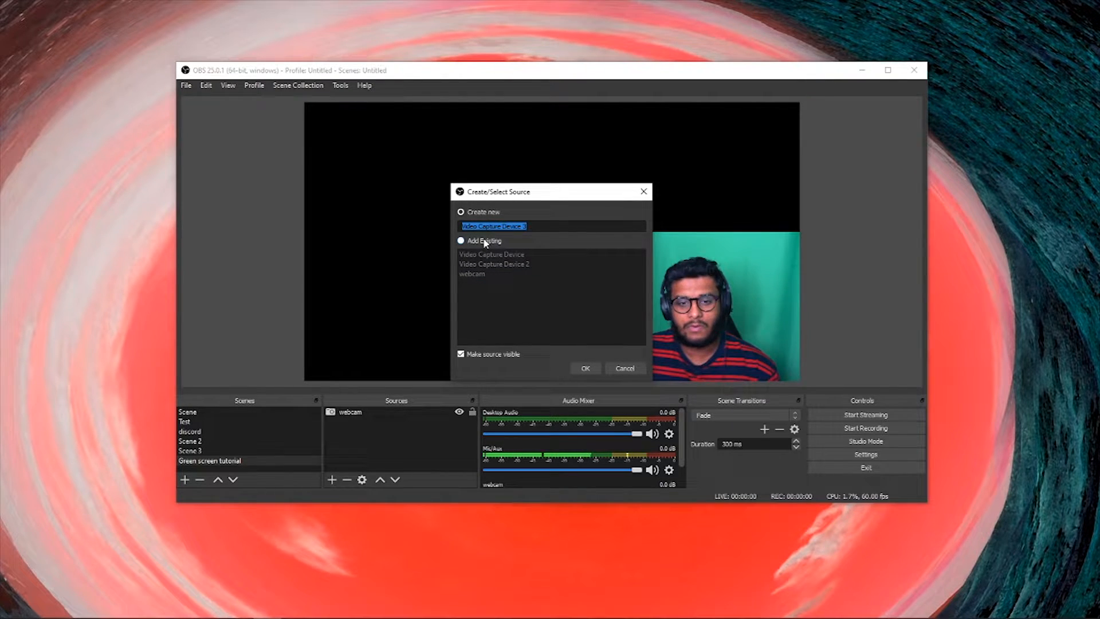
pyautogui.click(593, 367)
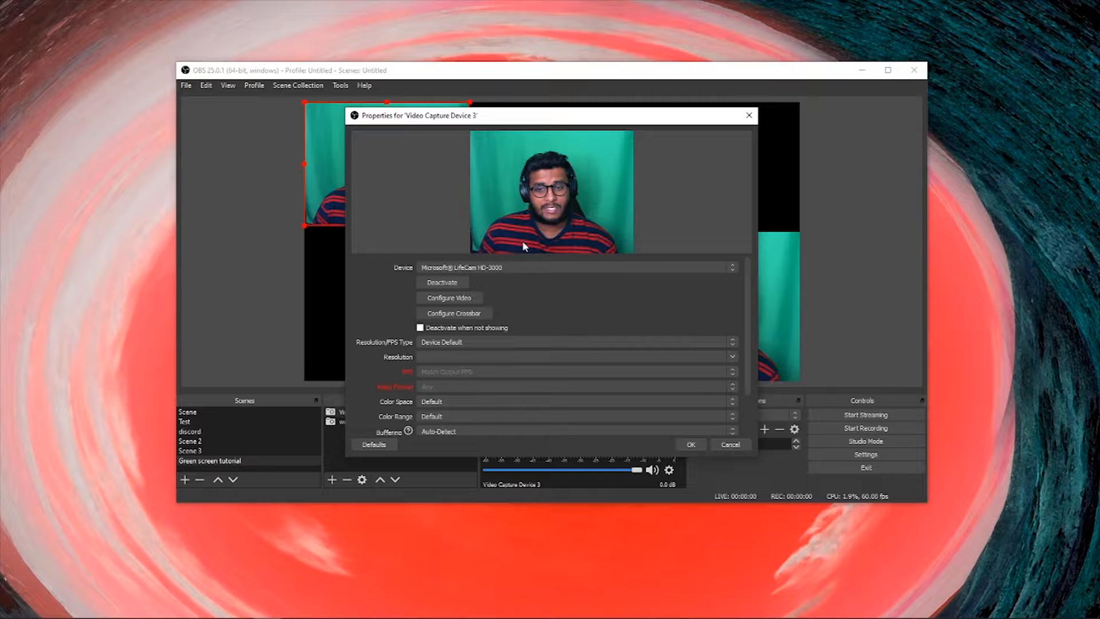
pyautogui.moveTo(550, 115)
pyautogui.mouseDown()
pyautogui.moveTo(727, 149)
pyautogui.moveTo(680, 142)
pyautogui.mouseUp()
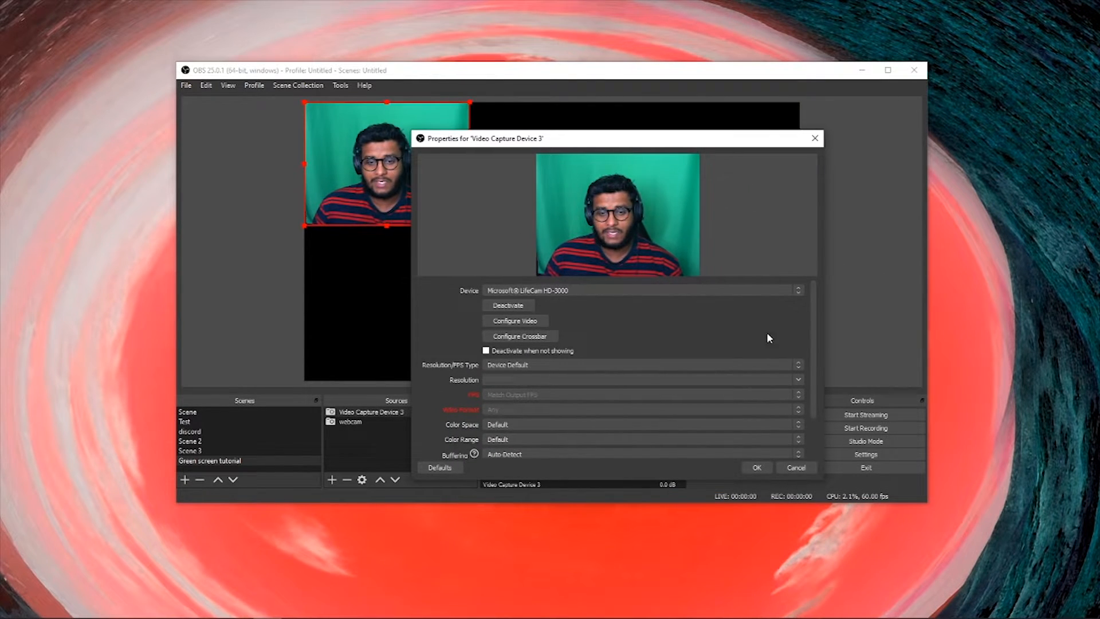
pyautogui.click(794, 468)
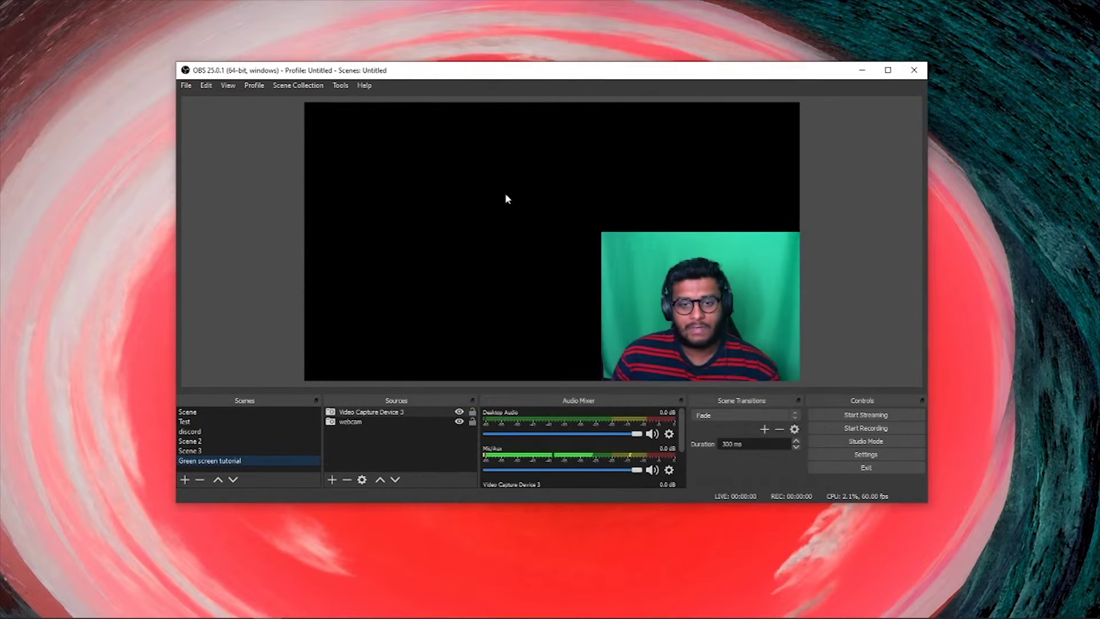
# Delete Video Capture Device 3 and shrink the webcam image into the bottom-right corner
pyautogui.click(748, 325)
pyautogui.press('Delete')
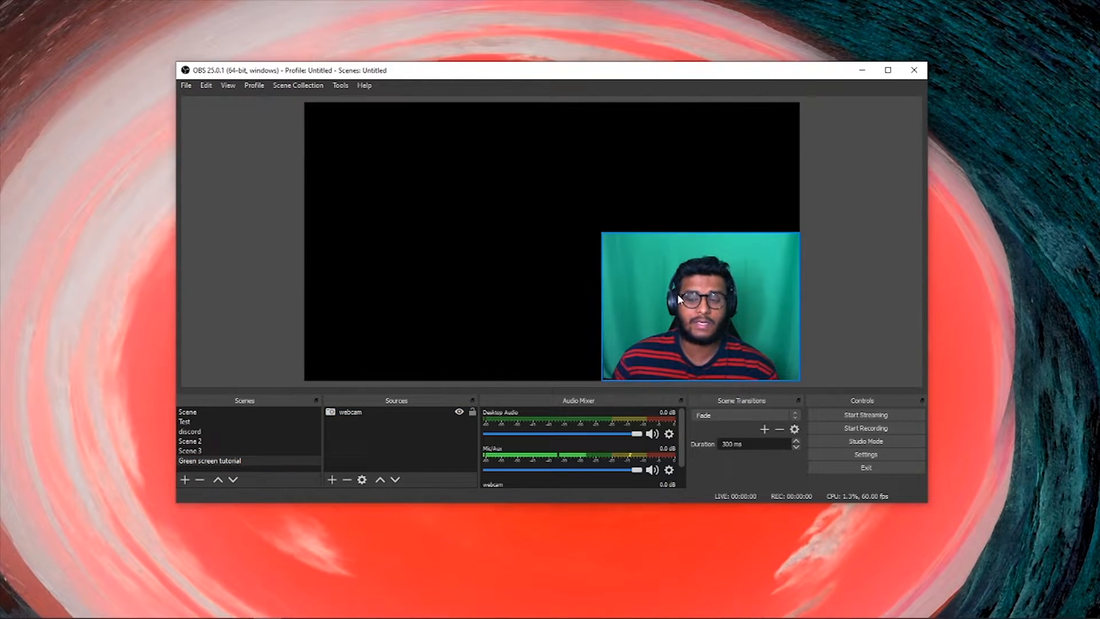
pyautogui.moveTo(677, 293)
pyautogui.mouseDown()
pyautogui.moveTo(495, 256)
pyautogui.moveTo(632, 208)
pyautogui.moveTo(601, 221)
pyautogui.mouseUp()
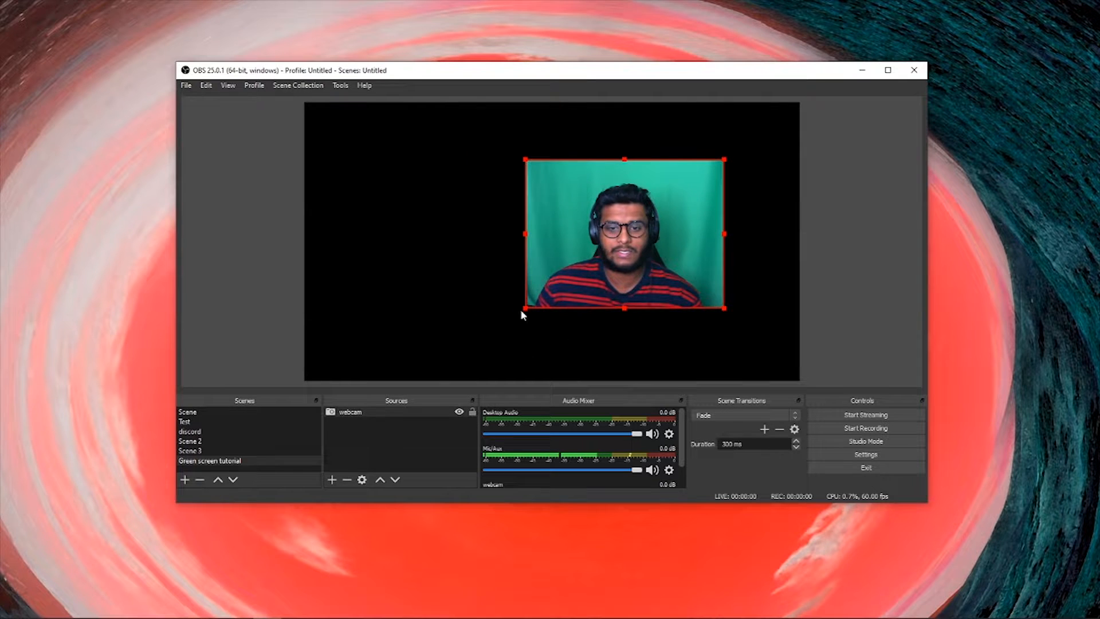
pyautogui.moveTo(521, 315)
pyautogui.mouseDown()
pyautogui.moveTo(509, 322)
pyautogui.moveTo(719, 320)
pyautogui.mouseUp()
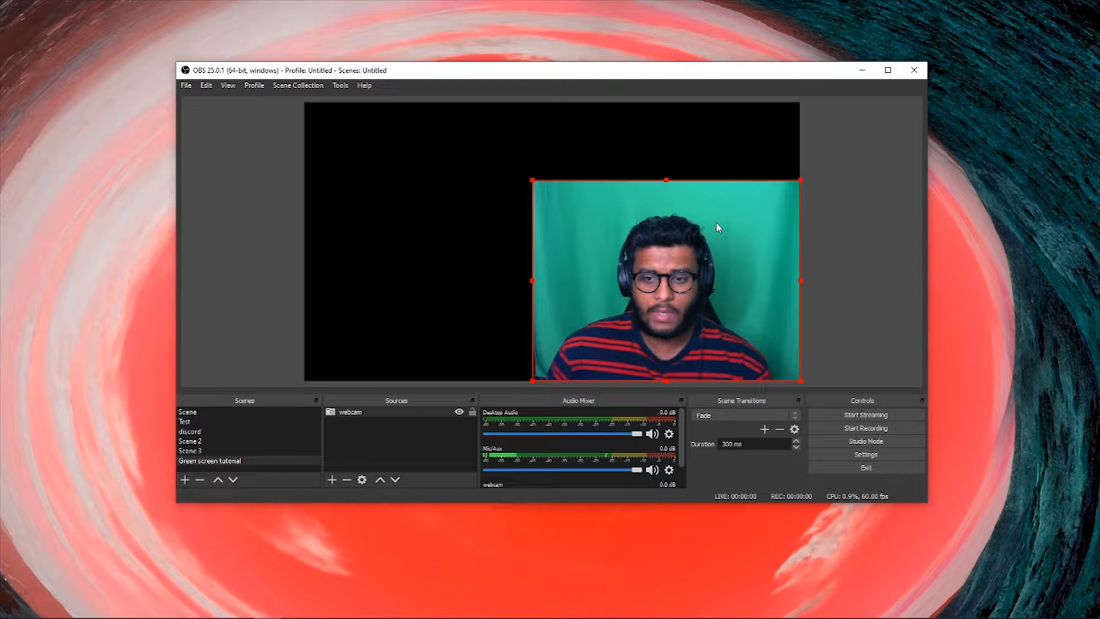
pyautogui.moveTo(533, 184); pyautogui.dragTo(609, 238)
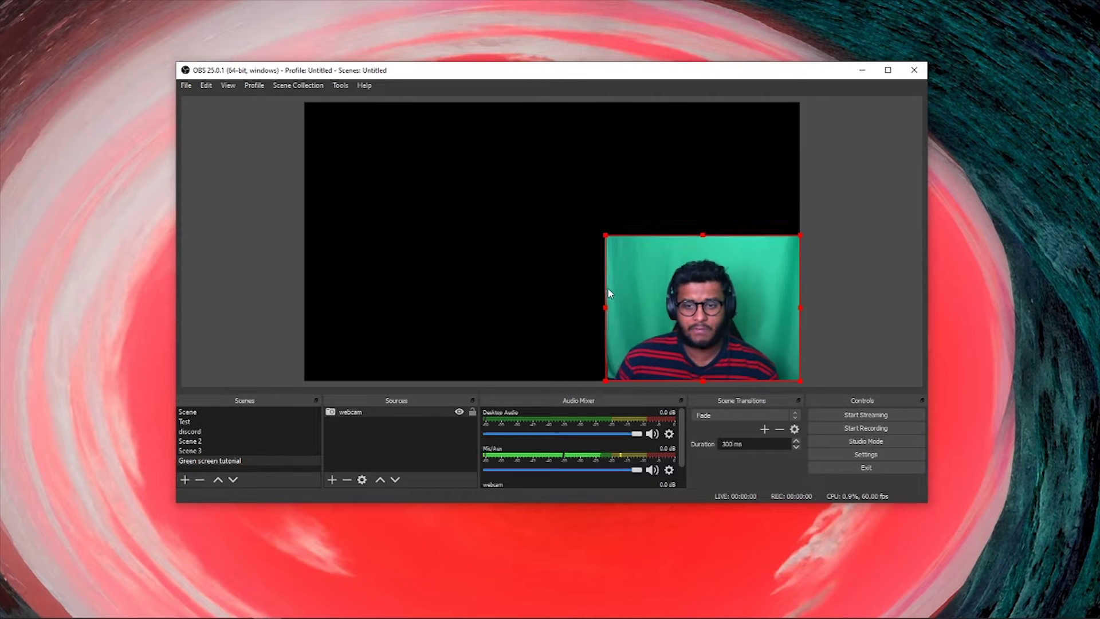
pyautogui.click(861, 276)
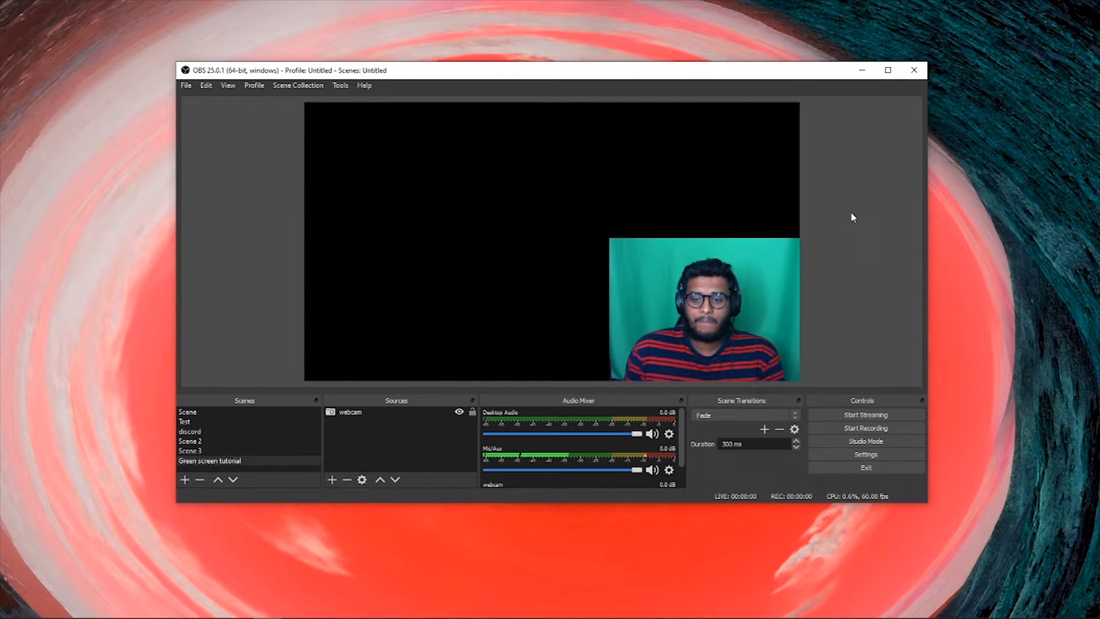
# Open the Filters window for the webcam source from its right-click menu
pyautogui.rightClick(390, 413)
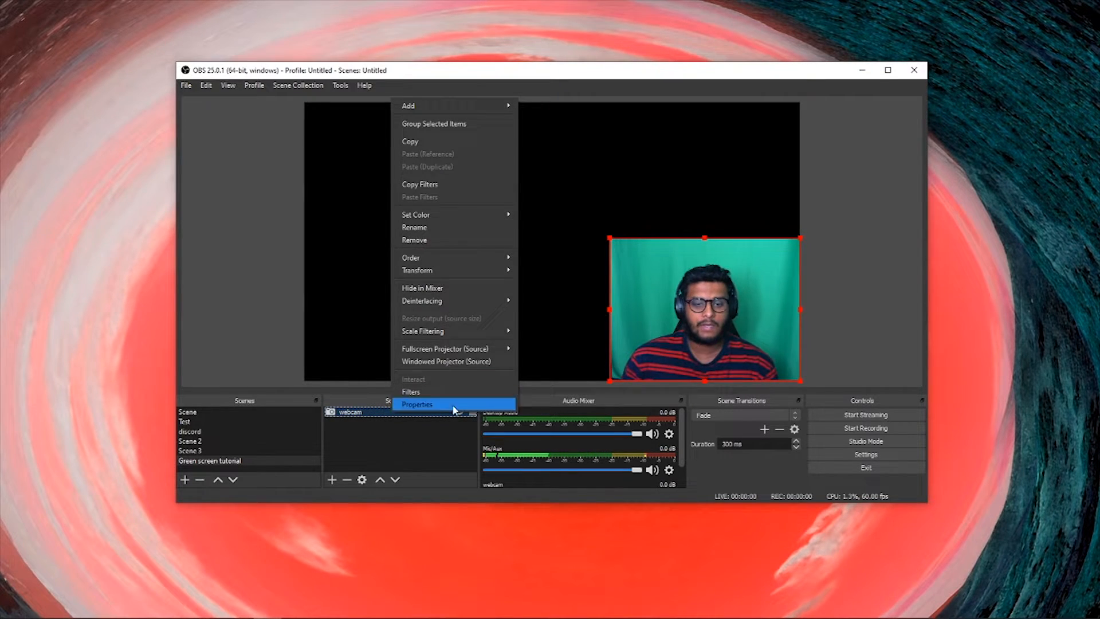
pyautogui.click(369, 446)
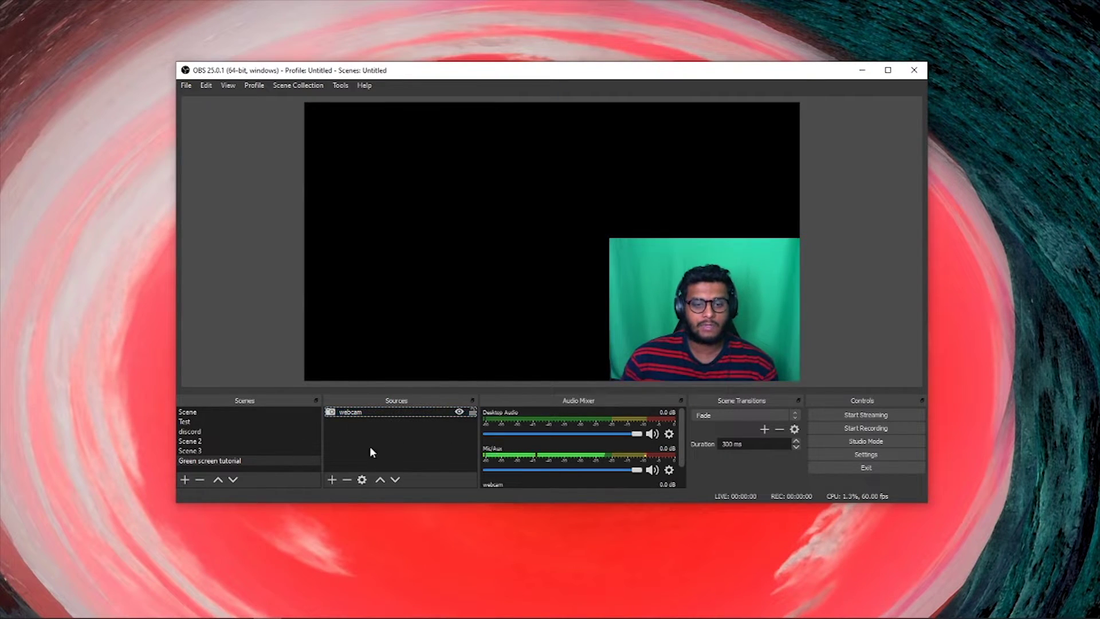
pyautogui.rightClick(398, 418)
pyautogui.click(430, 394)
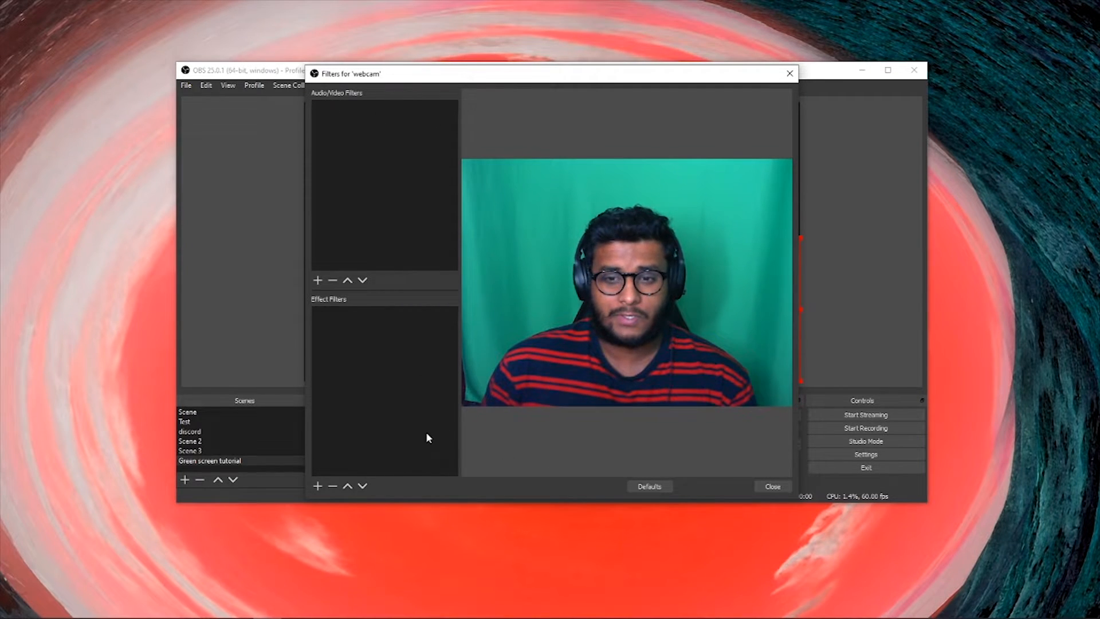
pyautogui.click(318, 487)
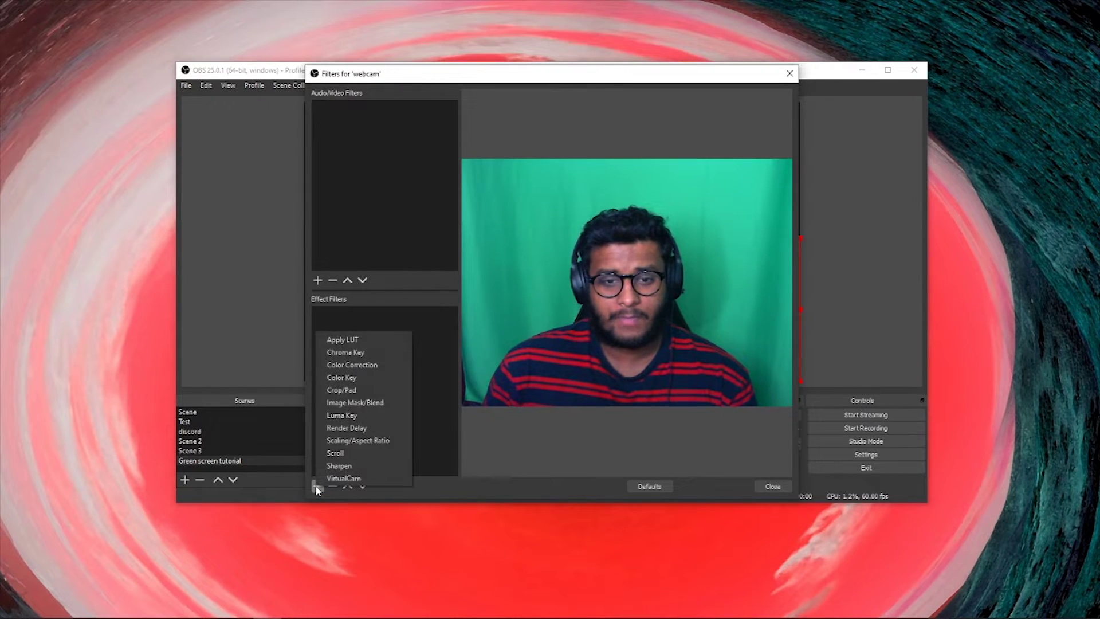
pyautogui.click(387, 354)
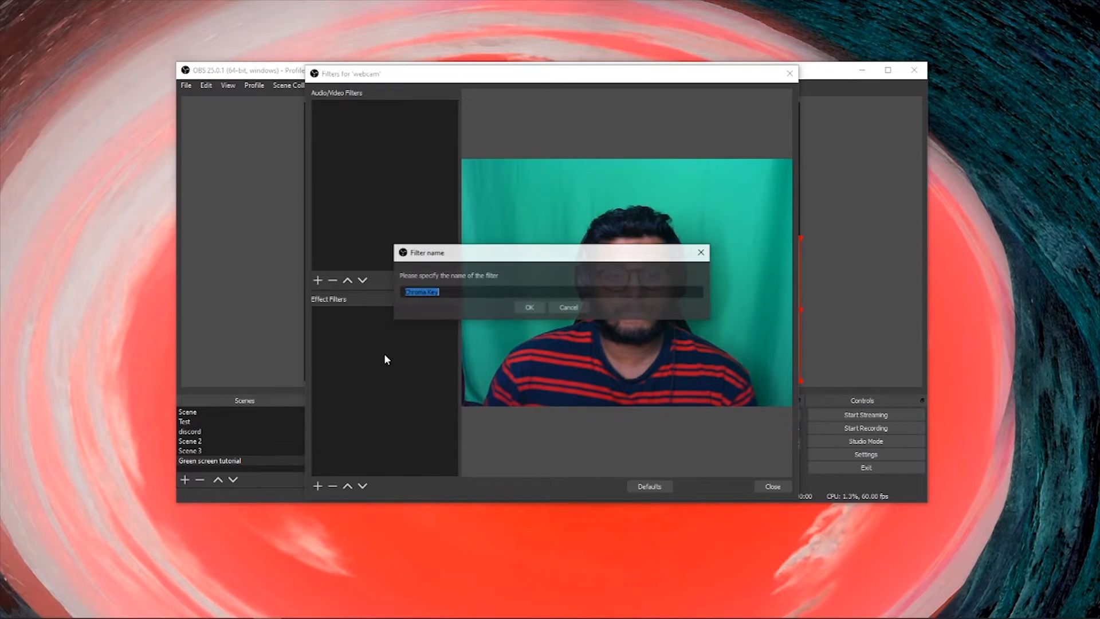
pyautogui.click(528, 308)
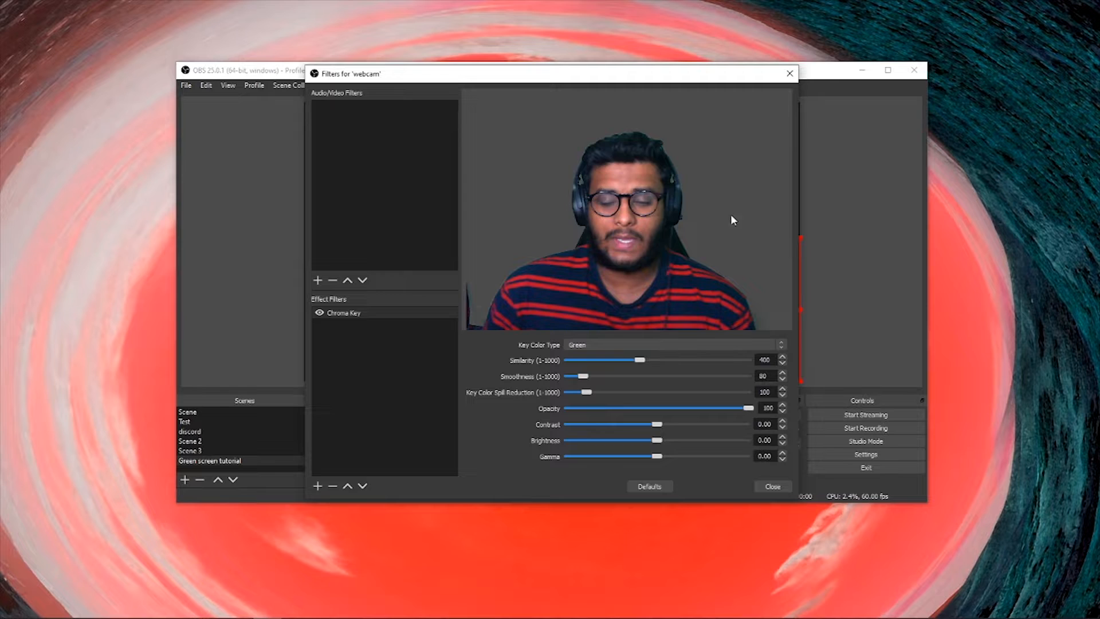
pyautogui.click(663, 347)
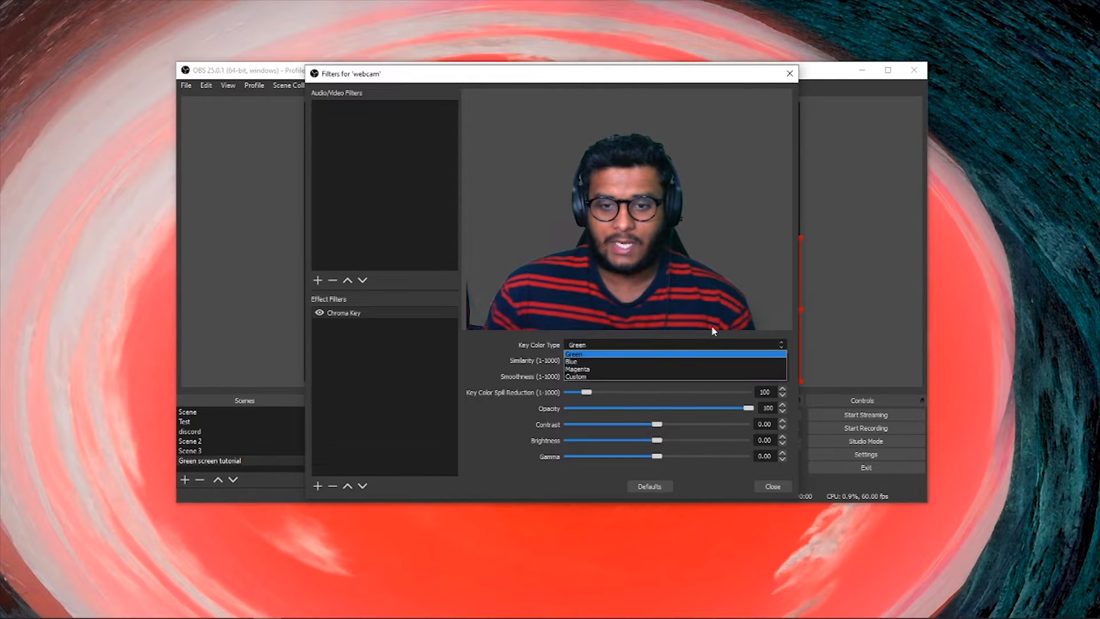
pyautogui.click(586, 363)
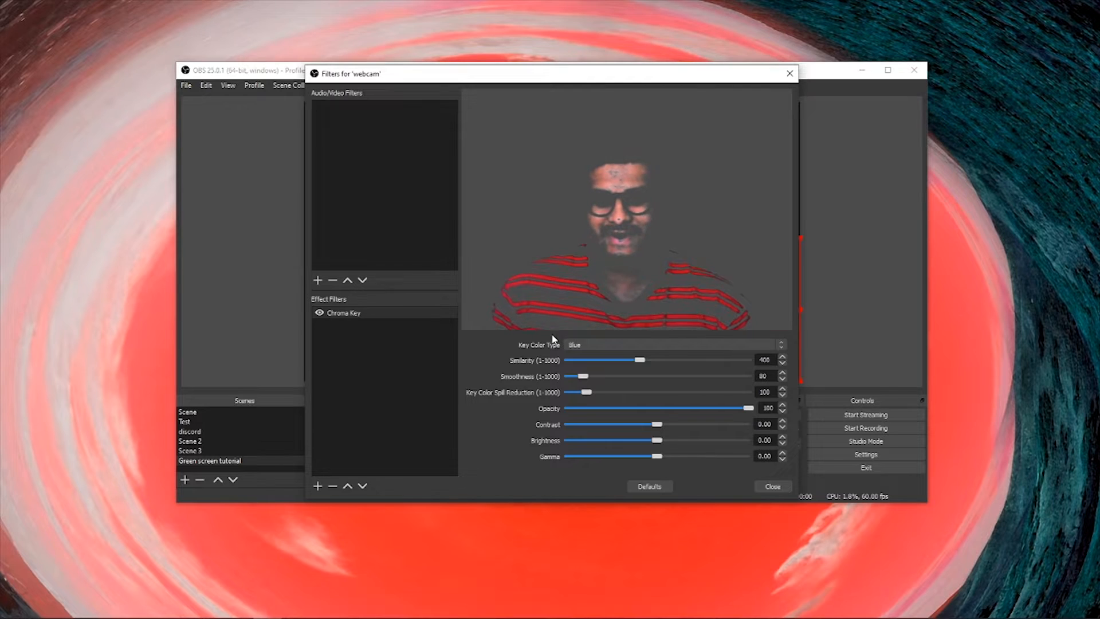
pyautogui.click(658, 345)
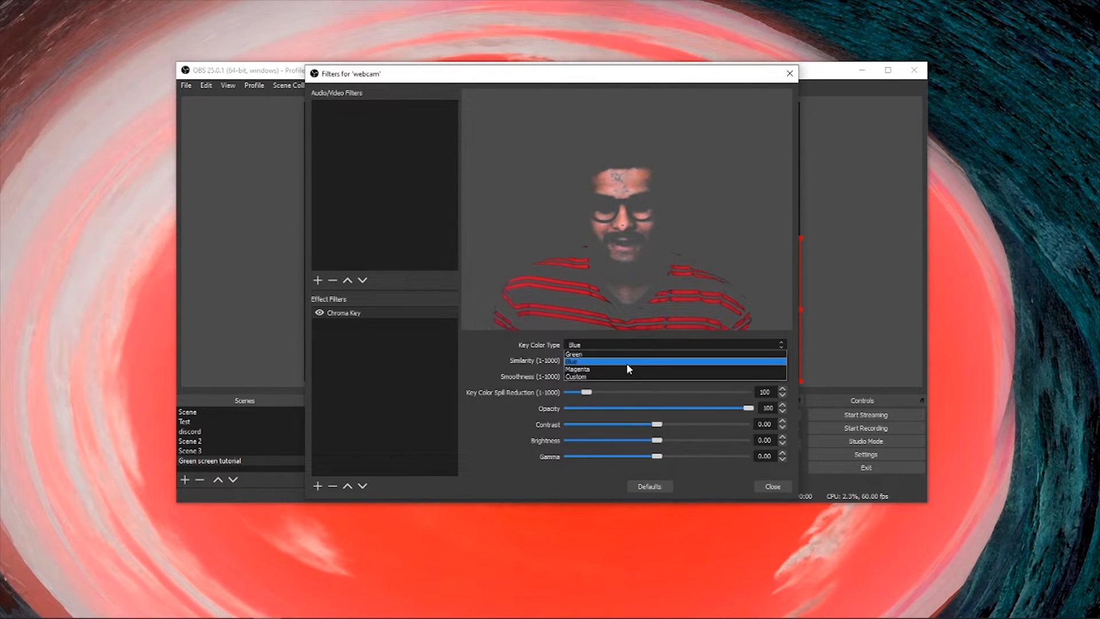
pyautogui.click(627, 368)
pyautogui.click(679, 345)
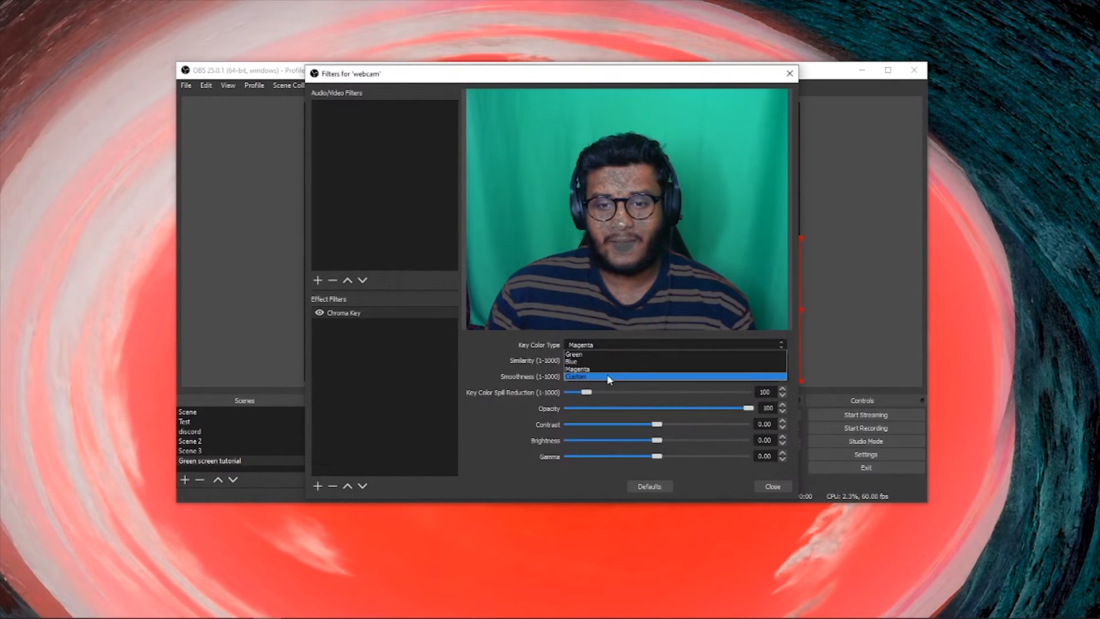
pyautogui.click(607, 376)
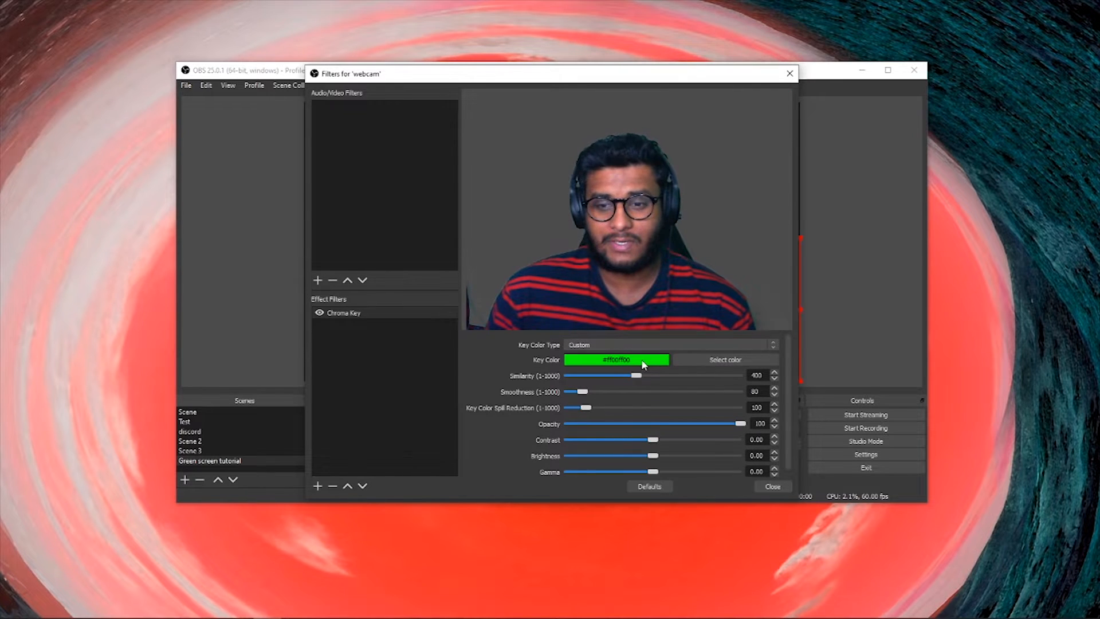
pyautogui.click(712, 361)
pyautogui.click(693, 171)
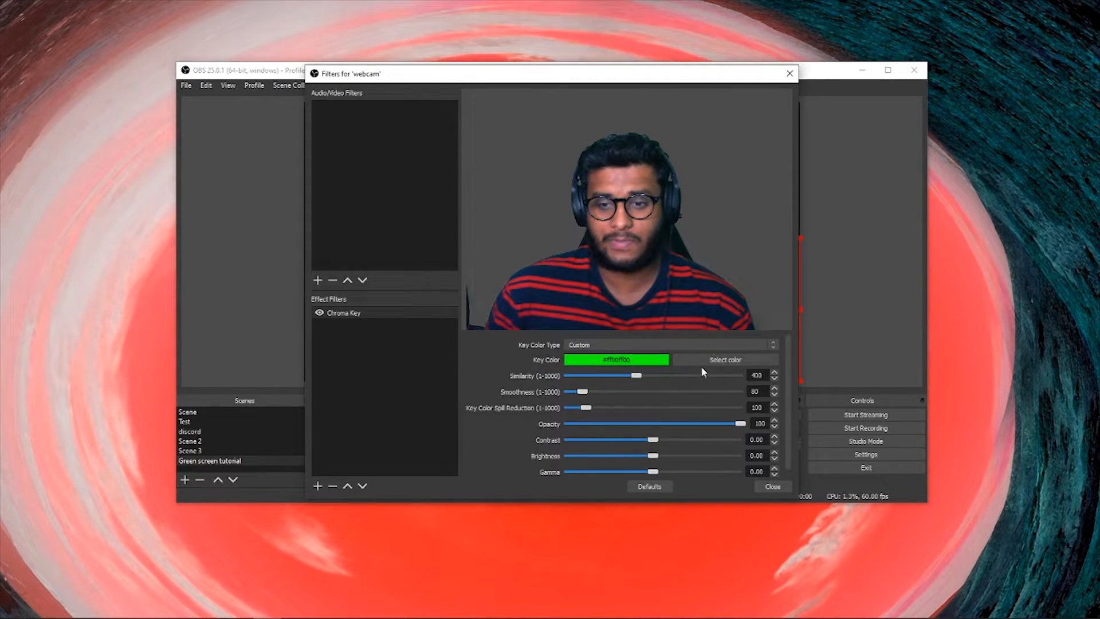
pyautogui.click(717, 346)
pyautogui.click(606, 354)
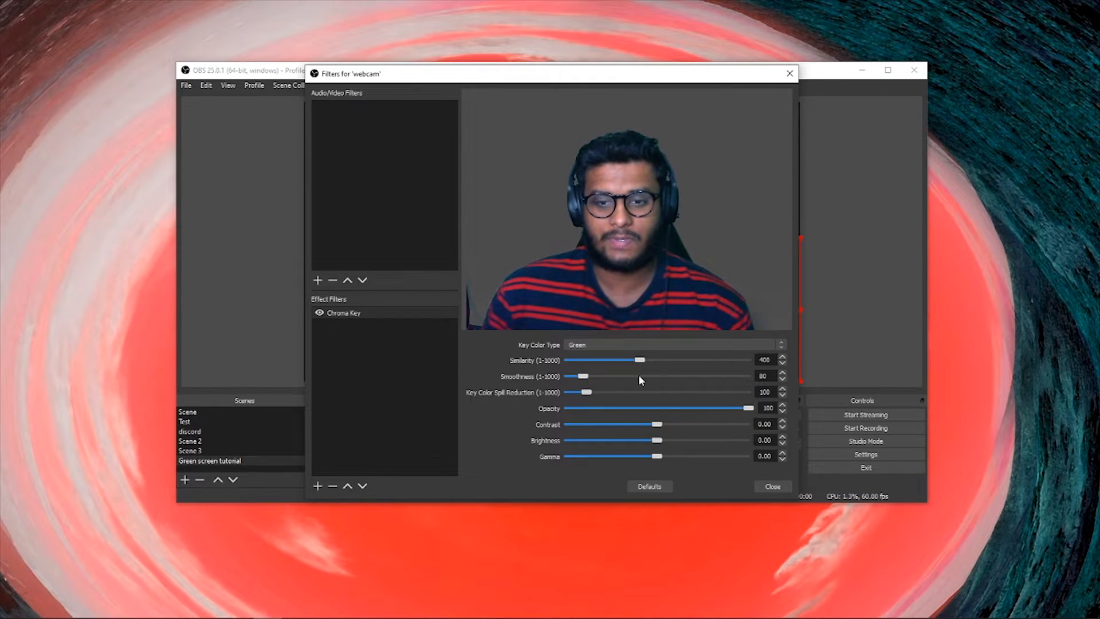
# Adjust the Chroma Key to similarity 411 and smoothness 56 after testing higher values
pyautogui.moveTo(640, 362)
pyautogui.mouseDown()
pyautogui.moveTo(592, 364)
pyautogui.moveTo(637, 361)
pyautogui.mouseUp()
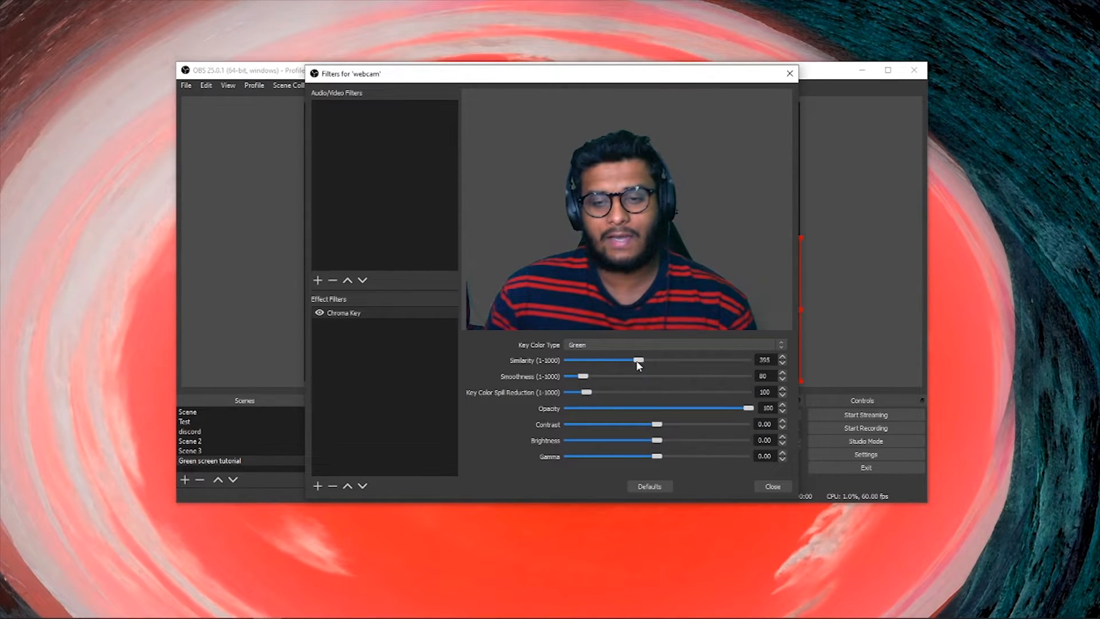
pyautogui.moveTo(637, 361)
pyautogui.mouseDown()
pyautogui.moveTo(659, 361)
pyautogui.moveTo(607, 362)
pyautogui.moveTo(630, 363)
pyautogui.mouseUp()
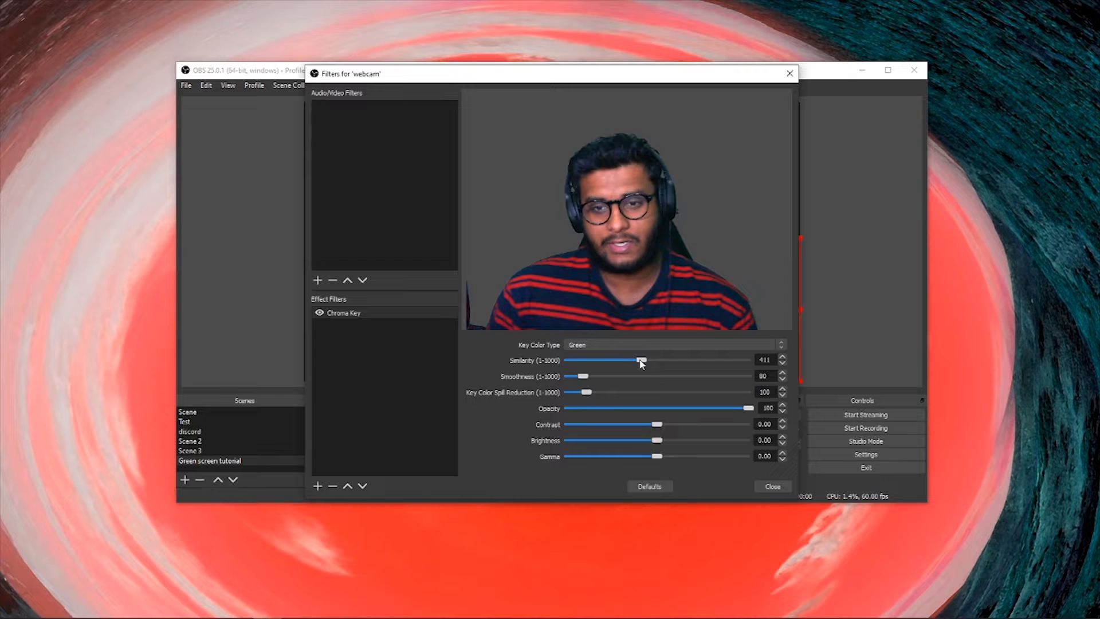
pyautogui.moveTo(630, 361); pyautogui.dragTo(635, 366)
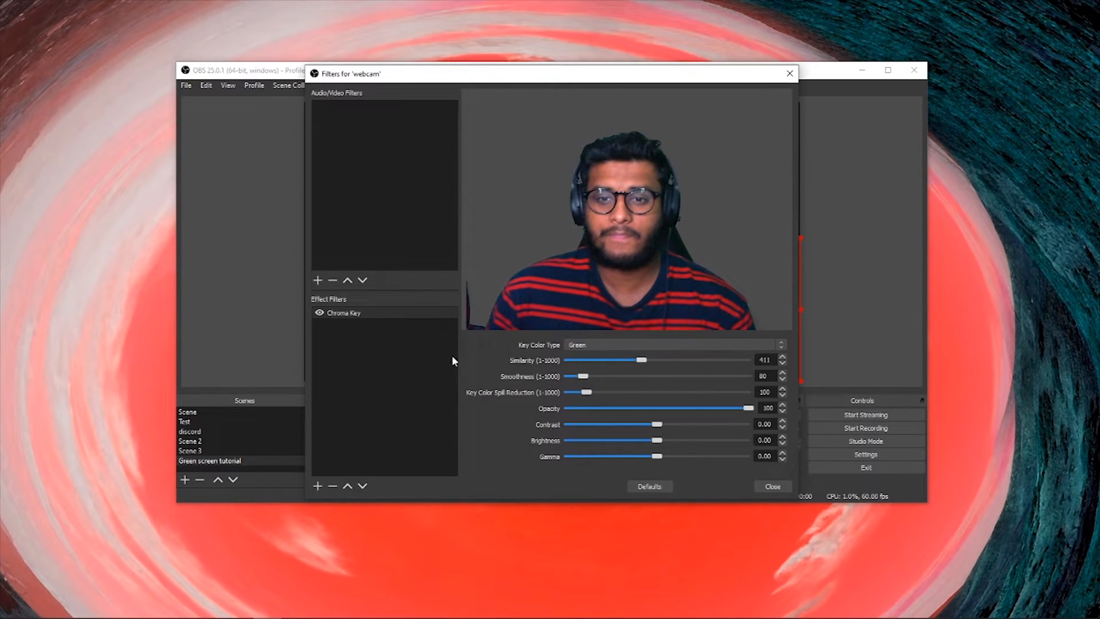
pyautogui.moveTo(583, 376)
pyautogui.mouseDown()
pyautogui.moveTo(662, 382)
pyautogui.moveTo(544, 379)
pyautogui.moveTo(736, 379)
pyautogui.moveTo(520, 382)
pyautogui.mouseUp()
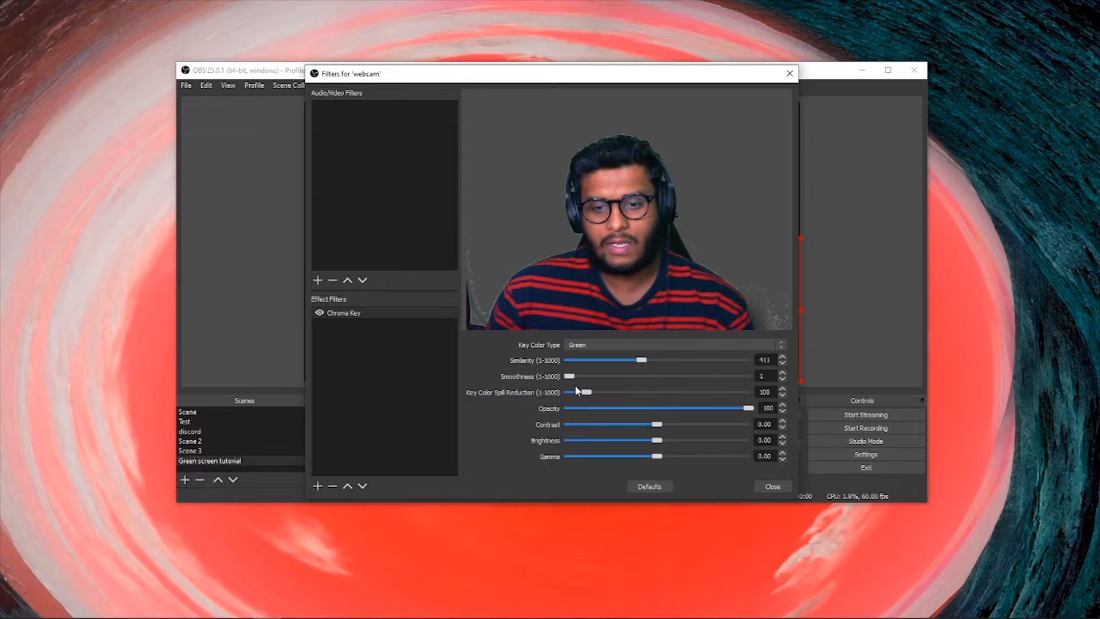
pyautogui.moveTo(571, 377); pyautogui.dragTo(575, 380)
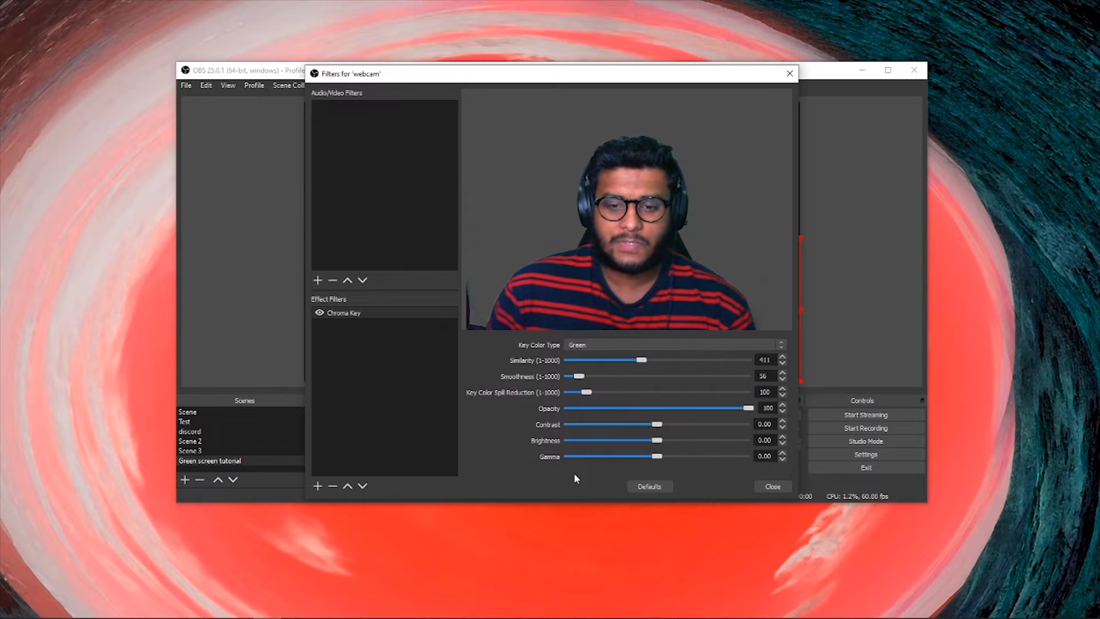
# Lower key colour spill reduction to 63 and test opacity before returning it toward 100
pyautogui.moveTo(581, 396)
pyautogui.mouseDown()
pyautogui.moveTo(565, 394)
pyautogui.moveTo(632, 393)
pyautogui.moveTo(580, 393)
pyautogui.moveTo(606, 402)
pyautogui.mouseUp()
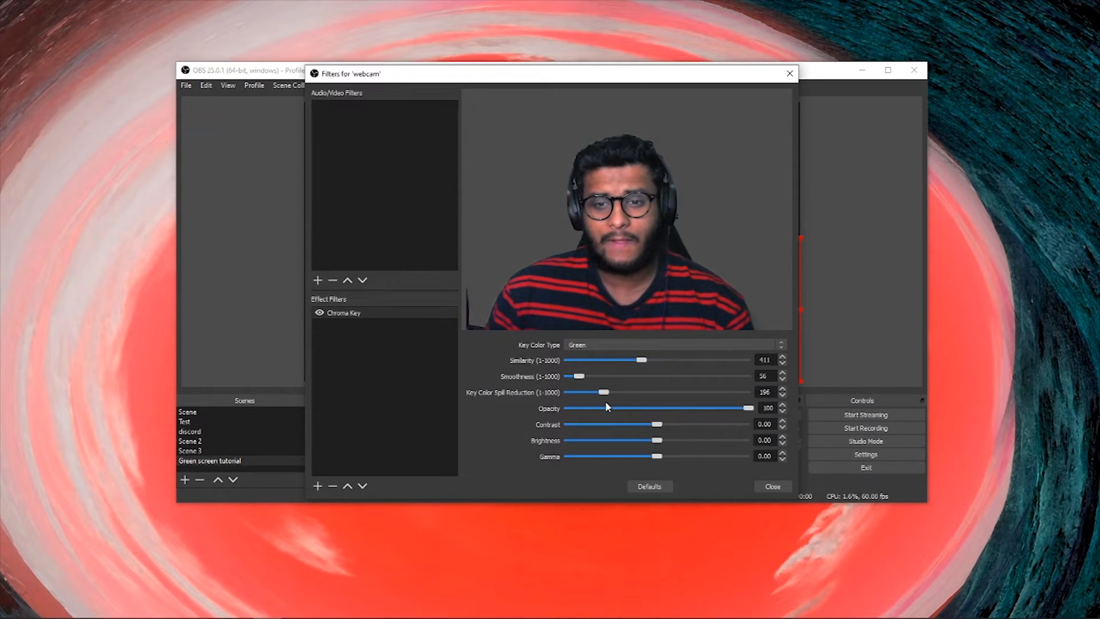
pyautogui.moveTo(606, 402); pyautogui.dragTo(584, 407)
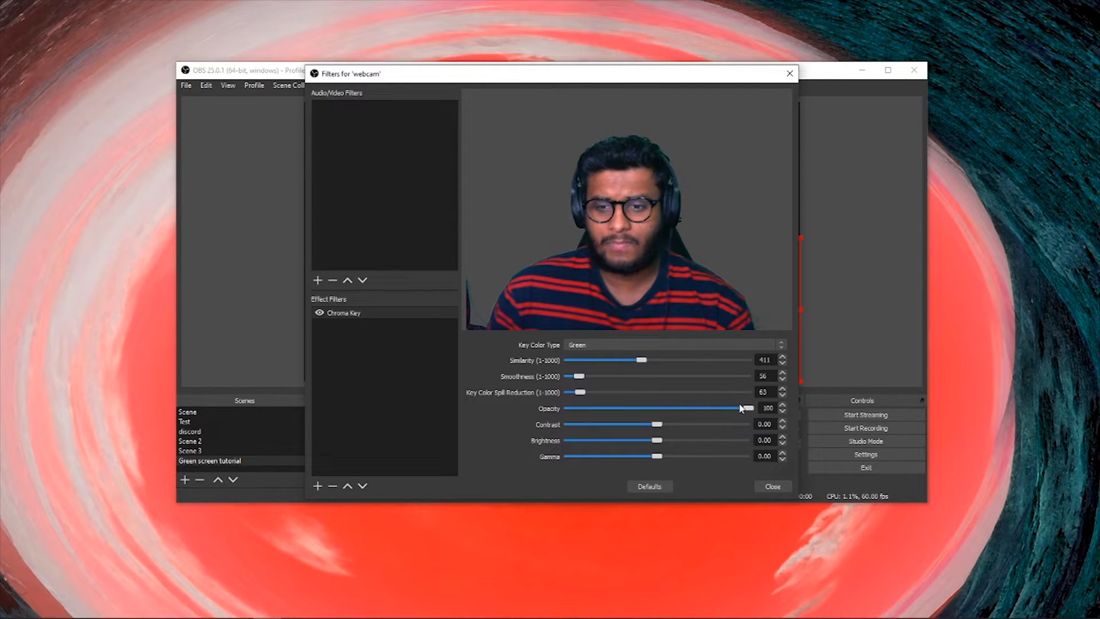
pyautogui.moveTo(749, 408)
pyautogui.mouseDown()
pyautogui.moveTo(564, 411)
pyautogui.moveTo(633, 411)
pyautogui.mouseUp()
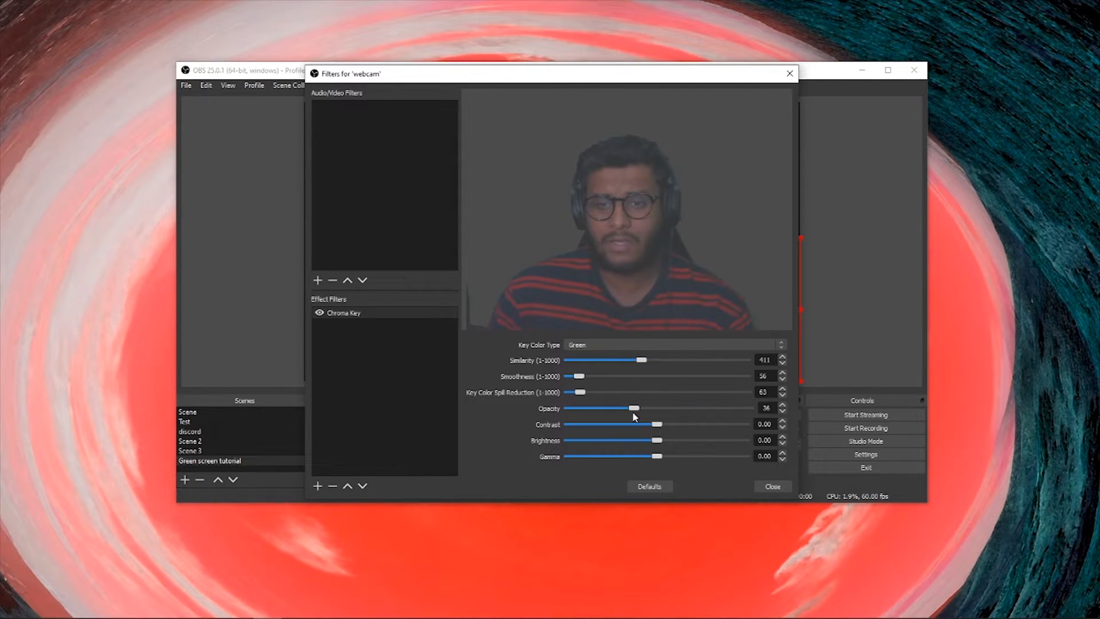
pyautogui.moveTo(652, 82); pyautogui.dragTo(442, 81)
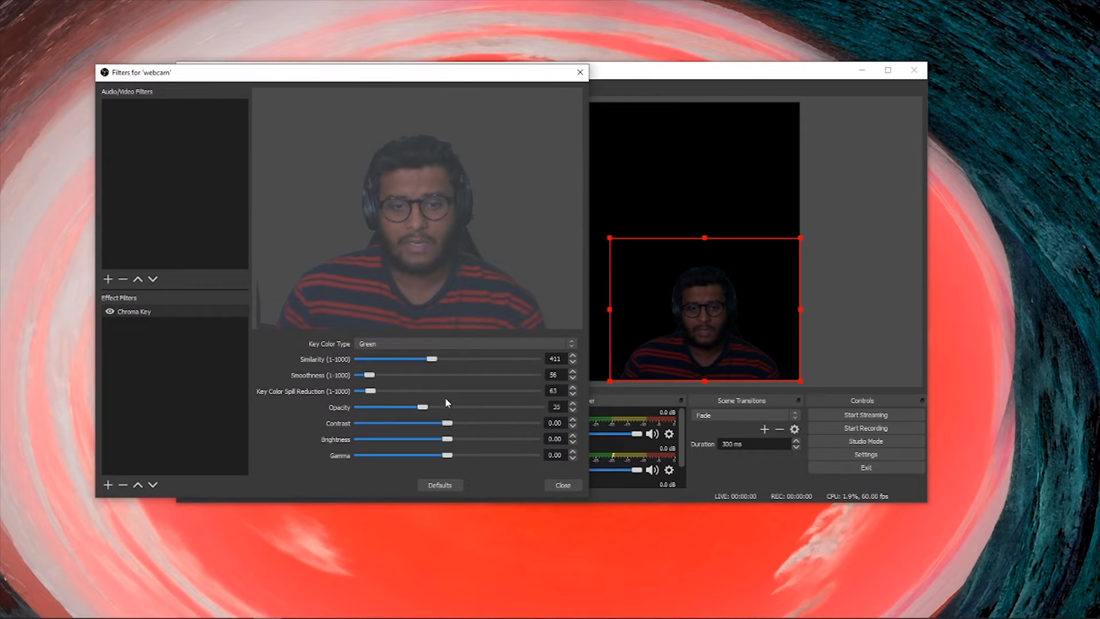
pyautogui.moveTo(445, 406); pyautogui.dragTo(540, 407)
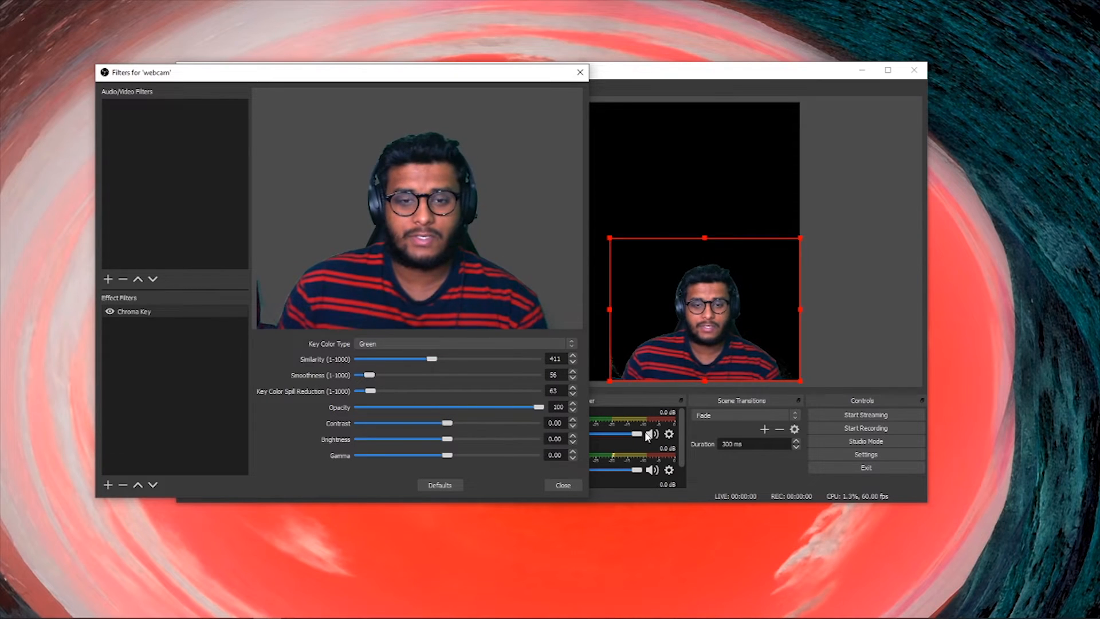
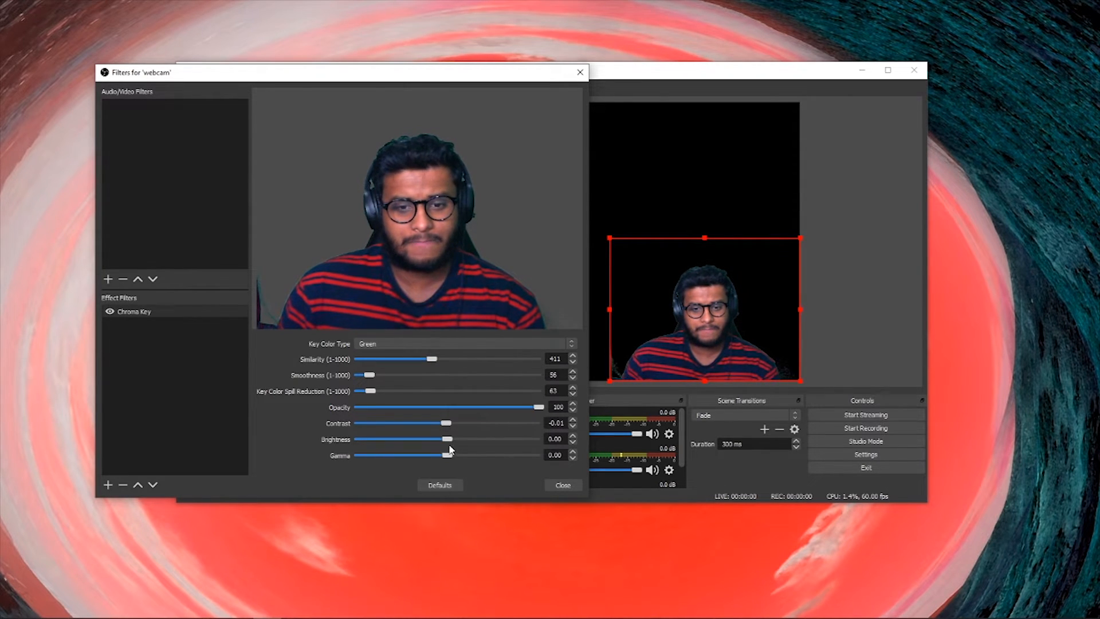
# Slightly darken the webcam's Chroma Key brightness and close its filter settings
pyautogui.moveTo(446, 443)
pyautogui.mouseDown()
pyautogui.moveTo(434, 442)
pyautogui.moveTo(456, 441)
pyautogui.moveTo(442, 442)
pyautogui.mouseUp()
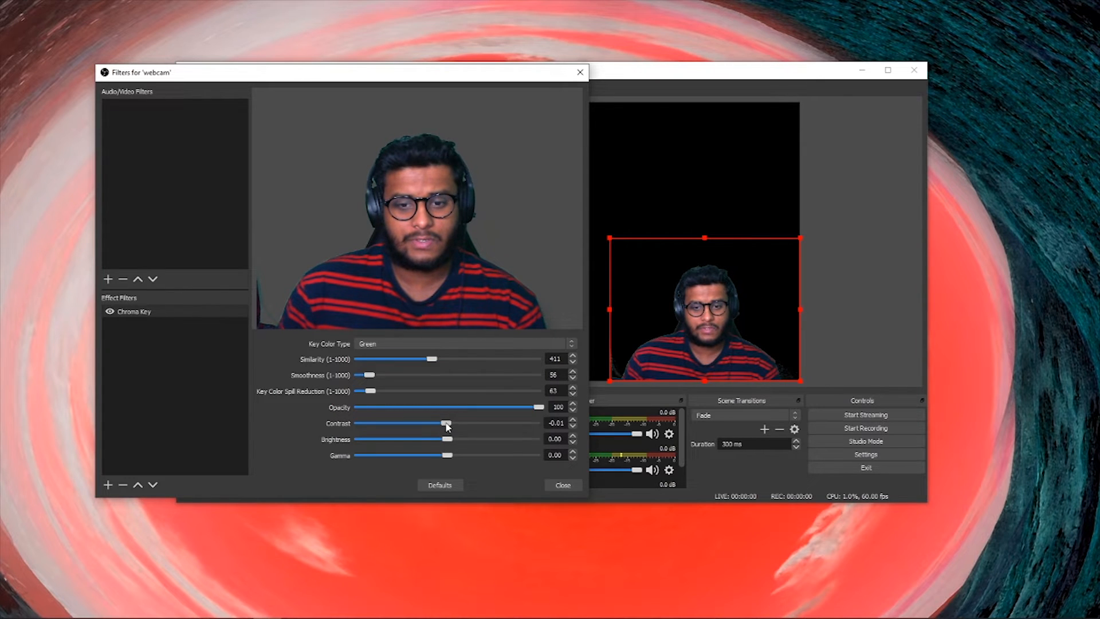
pyautogui.click(563, 485)
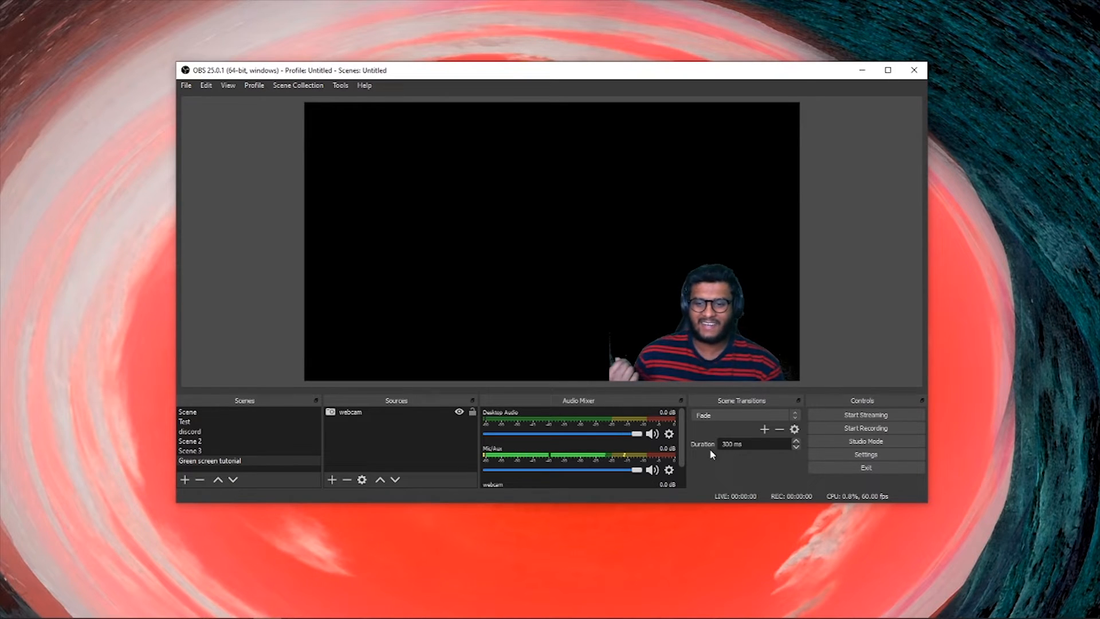
# Crop the empty left side off the keyed webcam source
pyautogui.click(690, 355)
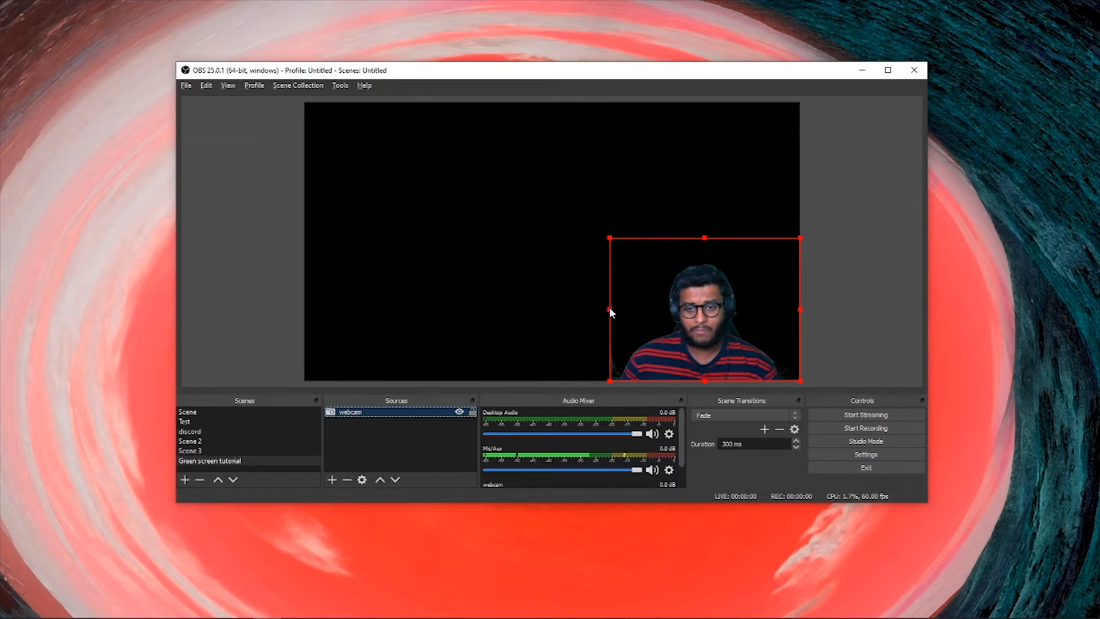
pyautogui.moveTo(611, 312); pyautogui.dragTo(617, 315)
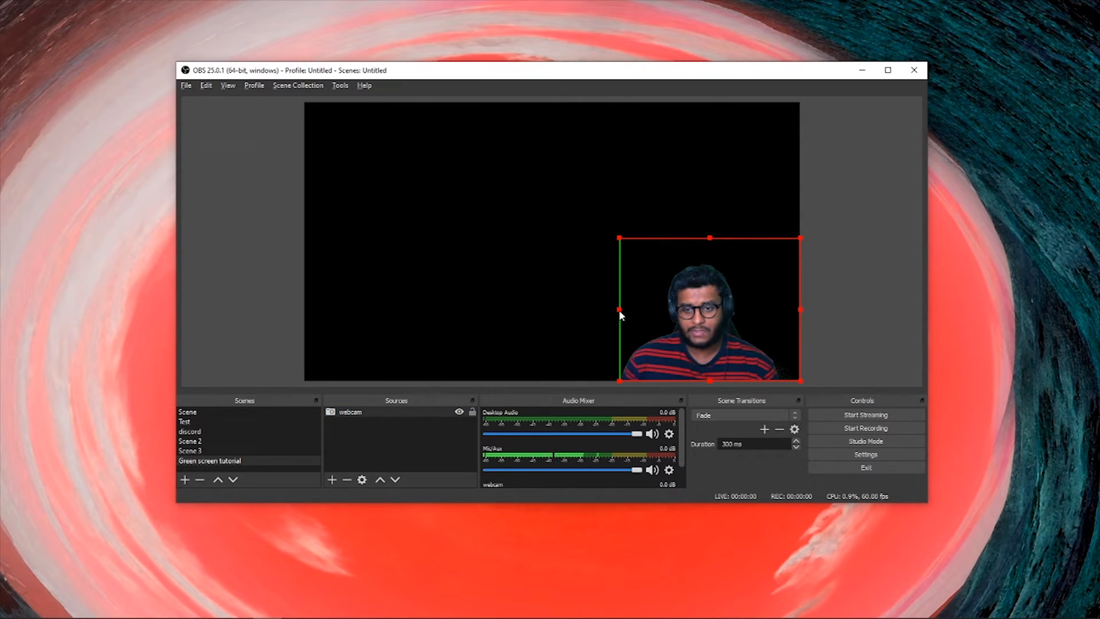
pyautogui.moveTo(619, 310); pyautogui.dragTo(622, 314)
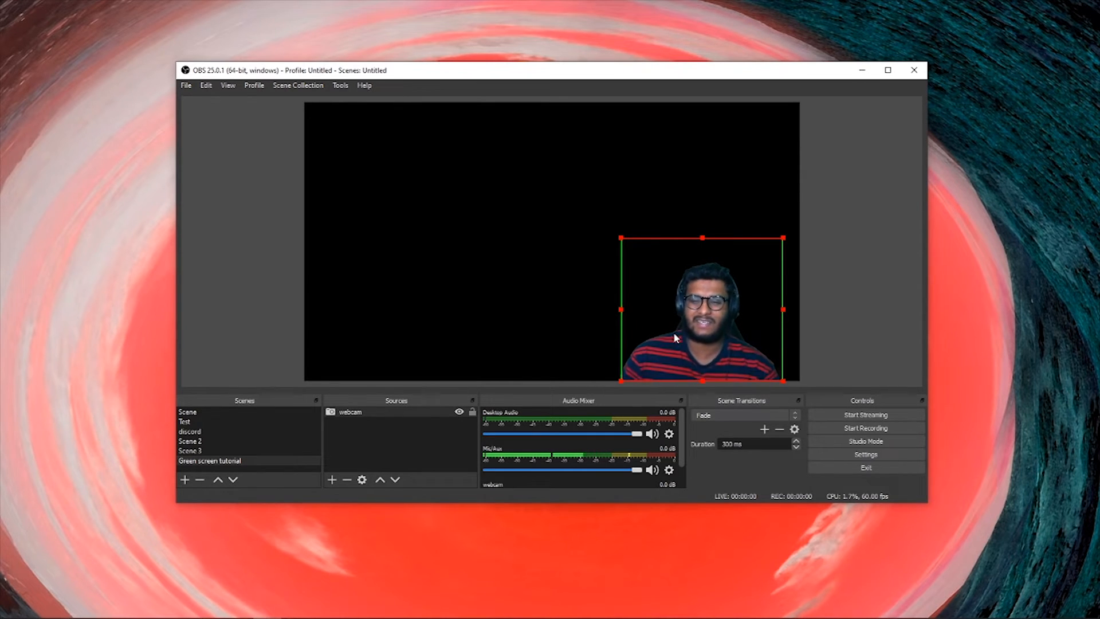
# Nudge the cropped webcam slightly right into the bottom-right corner
pyautogui.click(888, 296)
pyautogui.moveTo(684, 359); pyautogui.dragTo(700, 360)
pyautogui.click(855, 282)
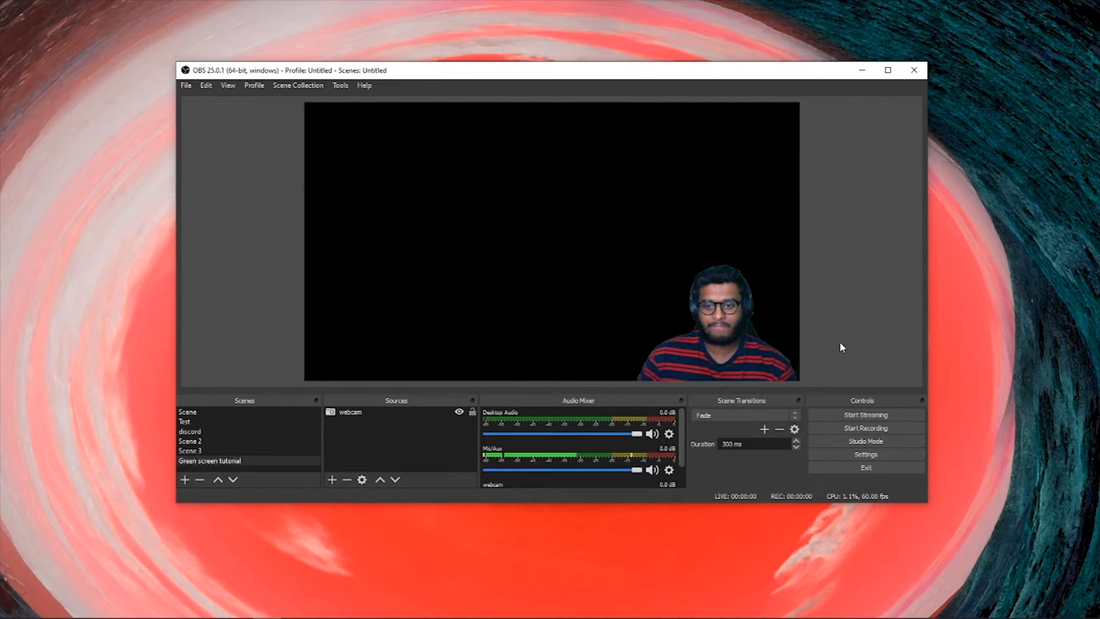
# Create an image source loading the synthwave sunset GIF file
pyautogui.click(333, 479)
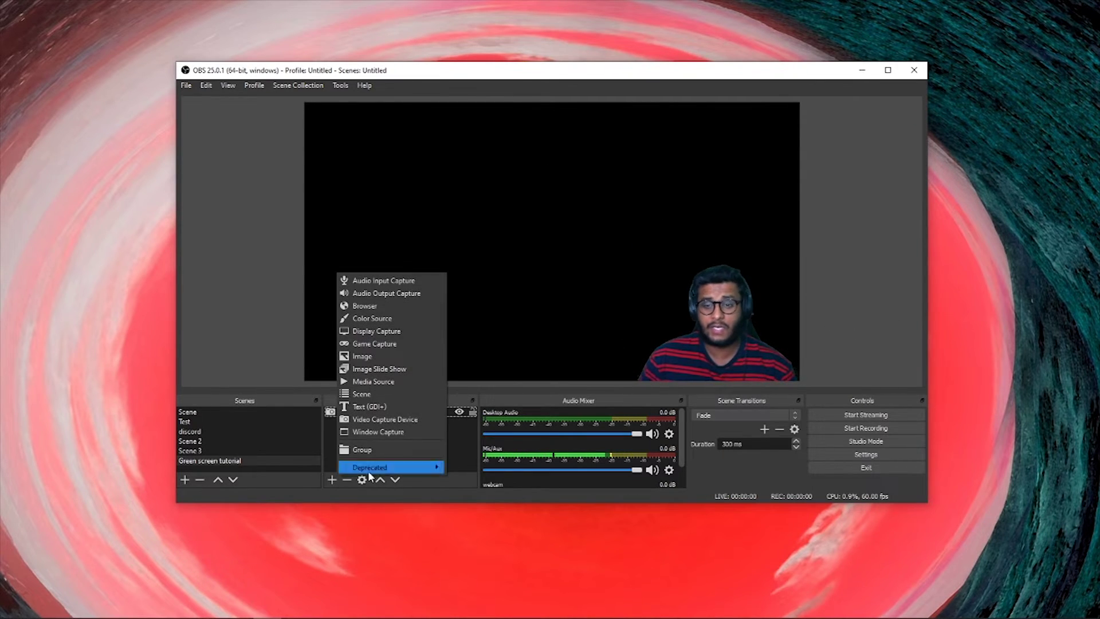
pyautogui.click(388, 355)
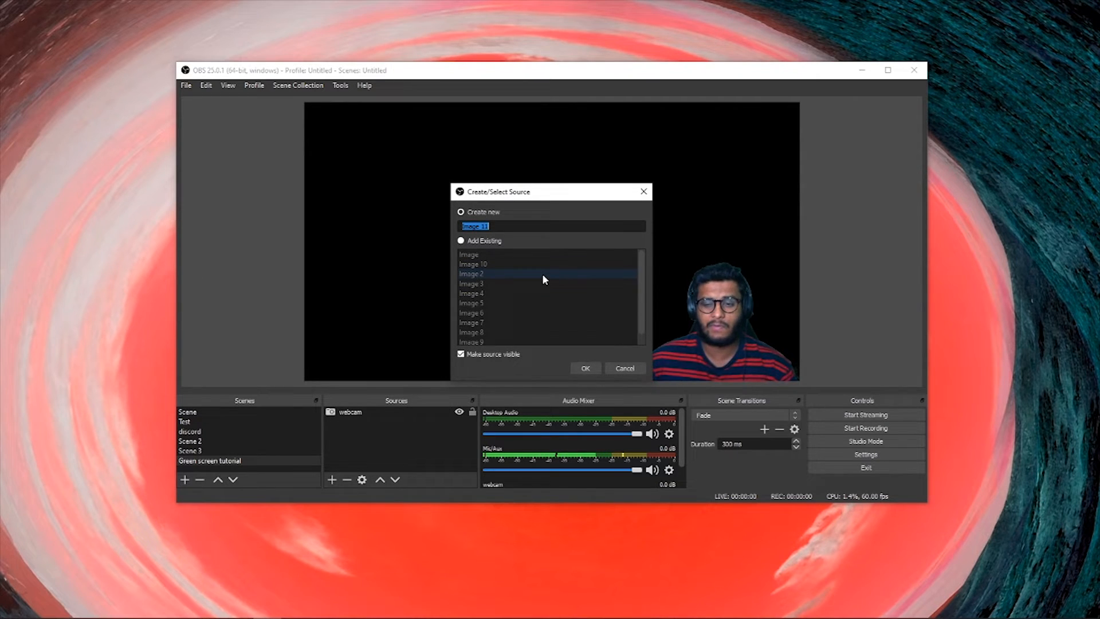
pyautogui.click(585, 368)
pyautogui.click(722, 361)
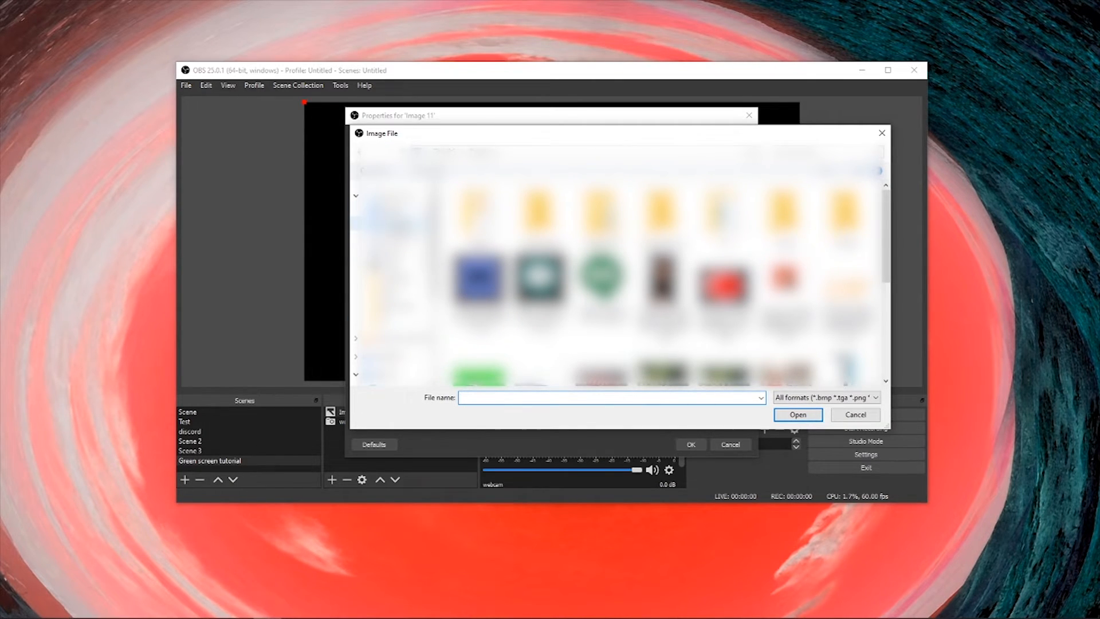
pyautogui.scroll(-2, 662, 285)
pyautogui.scroll(-2, 663, 284)
pyautogui.scroll(-2, 662, 284)
pyautogui.scroll(-2, 662, 285)
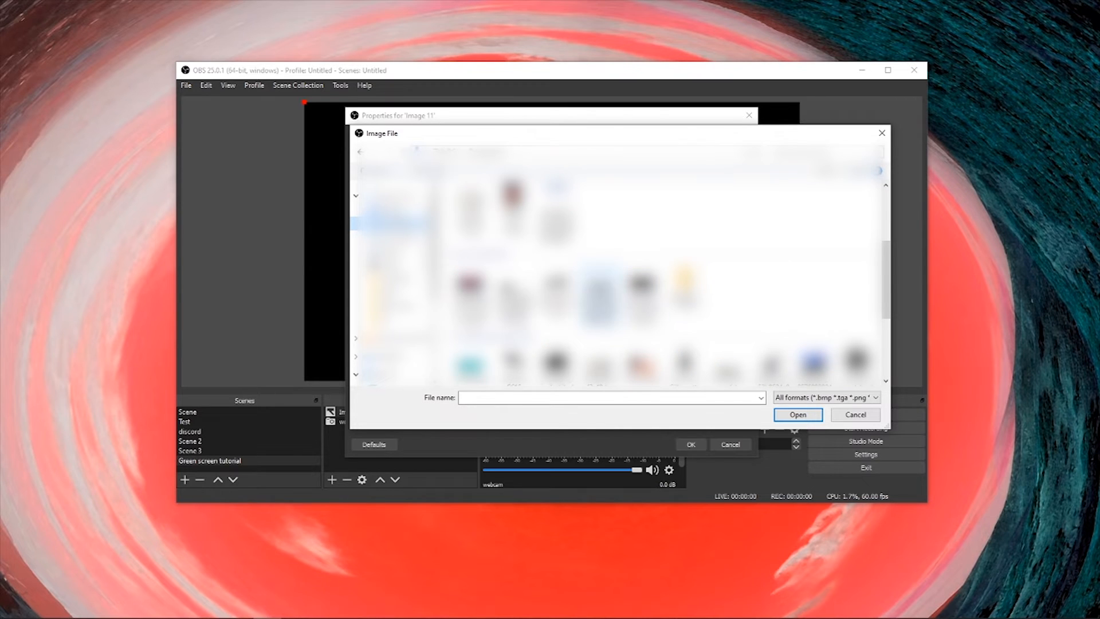
pyautogui.click(470, 293)
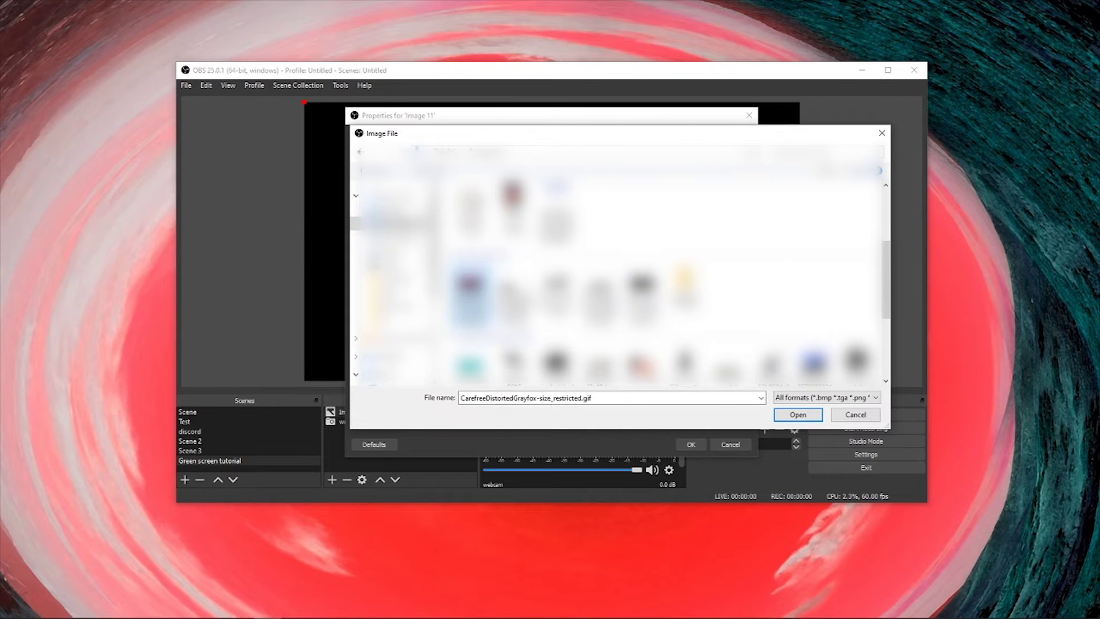
pyautogui.click(797, 416)
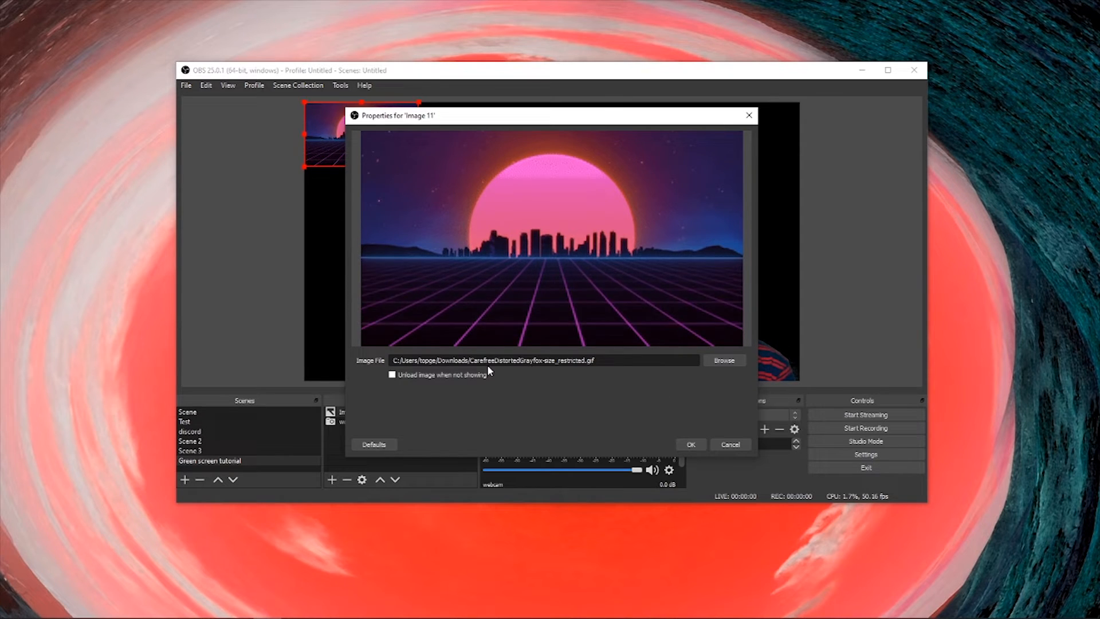
pyautogui.click(693, 445)
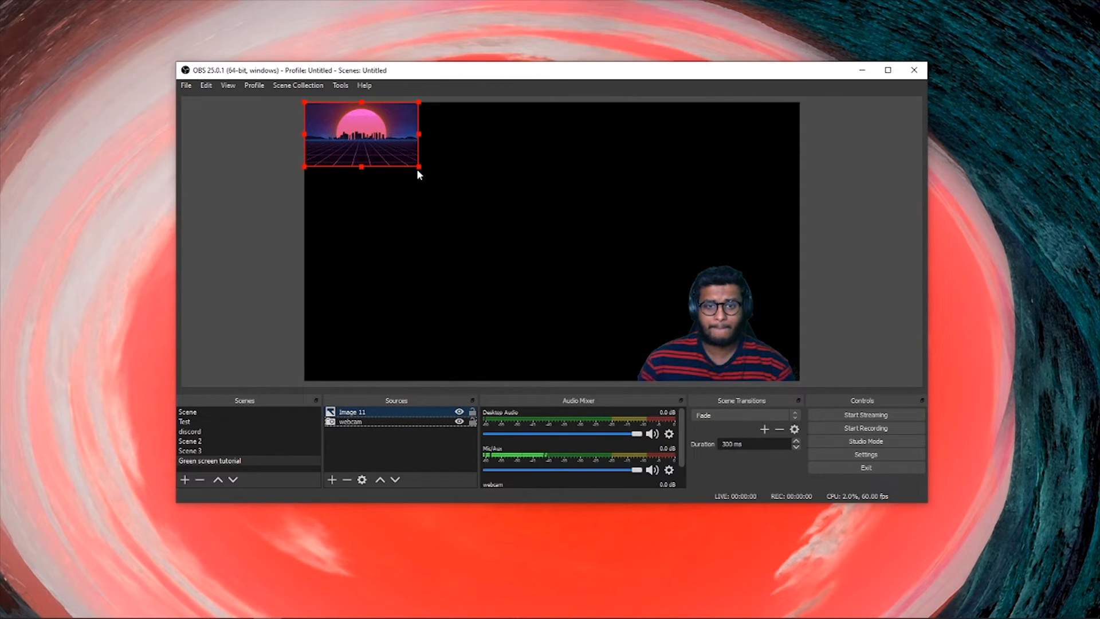
# Layer Image 11 below the webcam and stretch the synthwave GIF to fill the canvas
pyautogui.moveTo(382, 410); pyautogui.dragTo(383, 427)
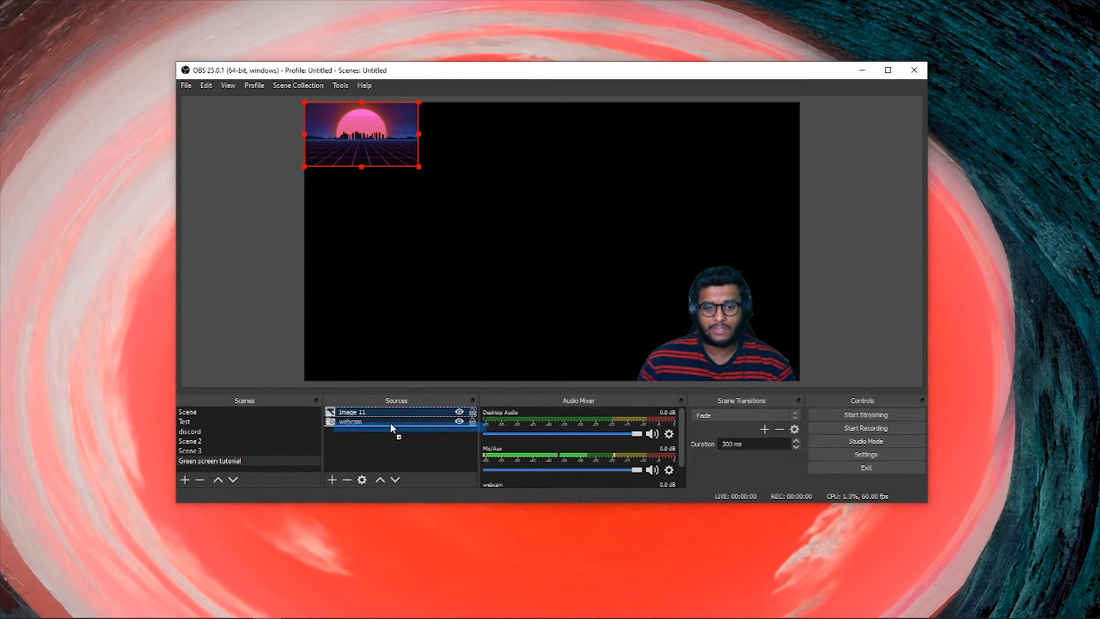
pyautogui.moveTo(382, 428); pyautogui.dragTo(389, 422)
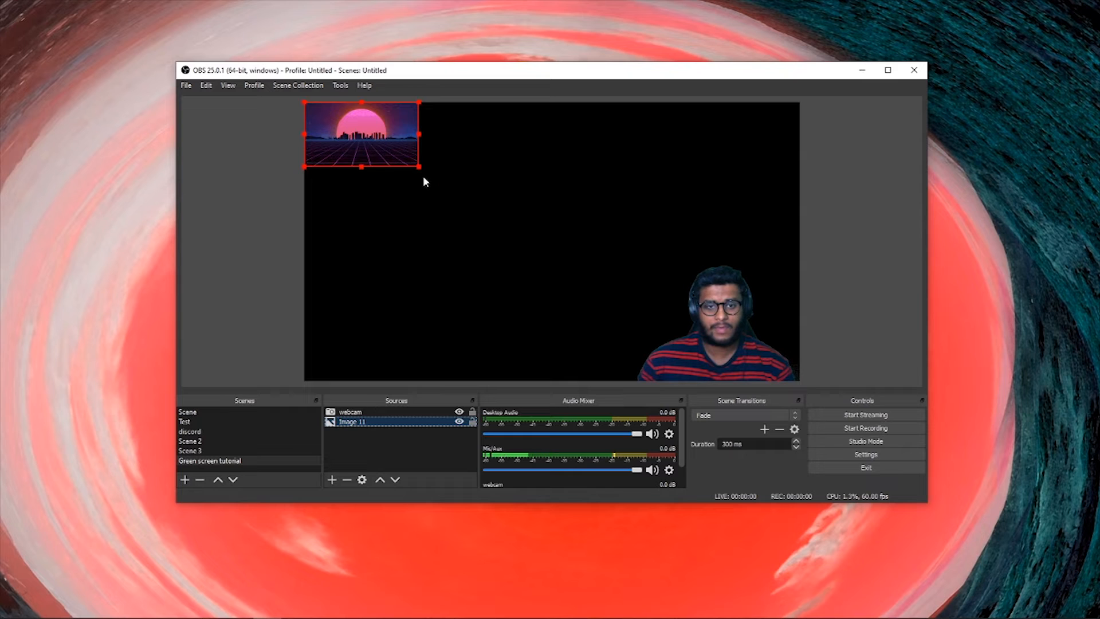
pyautogui.moveTo(419, 168)
pyautogui.mouseDown()
pyautogui.moveTo(460, 221)
pyautogui.moveTo(715, 382)
pyautogui.mouseUp()
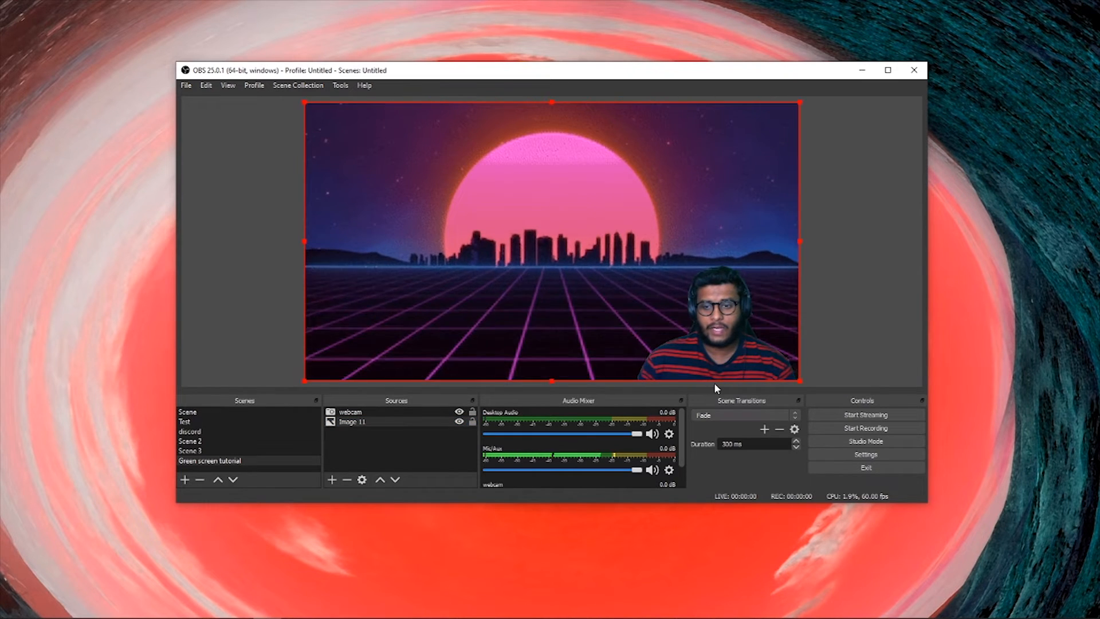
# Move the keyed webcam to the bottom centre of the canvas
pyautogui.click(364, 412)
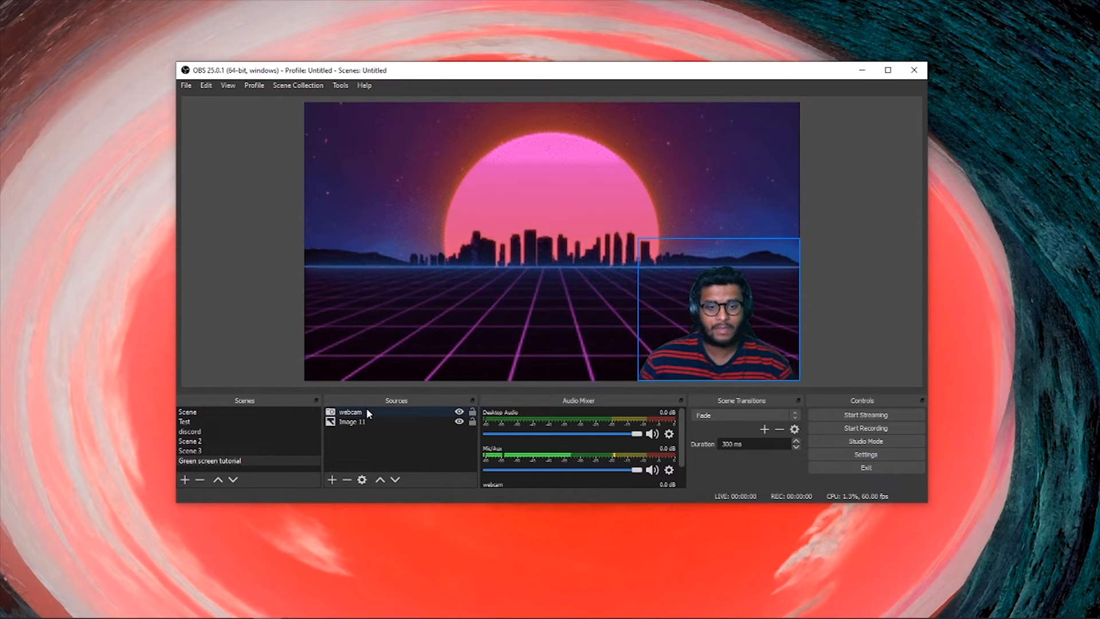
pyautogui.moveTo(729, 361)
pyautogui.mouseDown()
pyautogui.moveTo(545, 353)
pyautogui.moveTo(571, 364)
pyautogui.mouseUp()
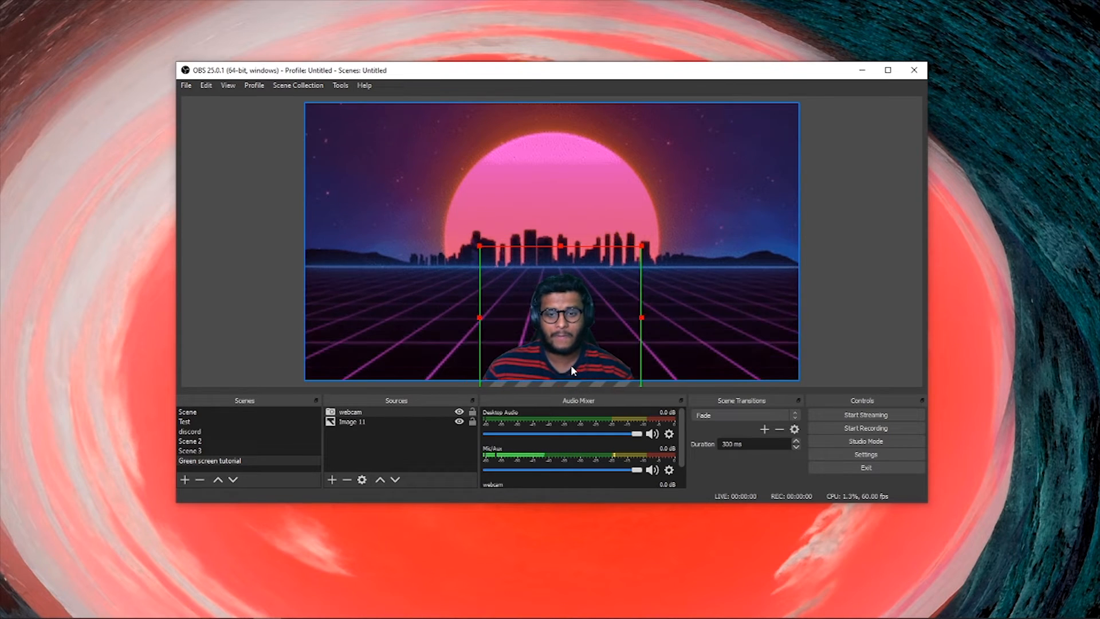
pyautogui.click(838, 343)
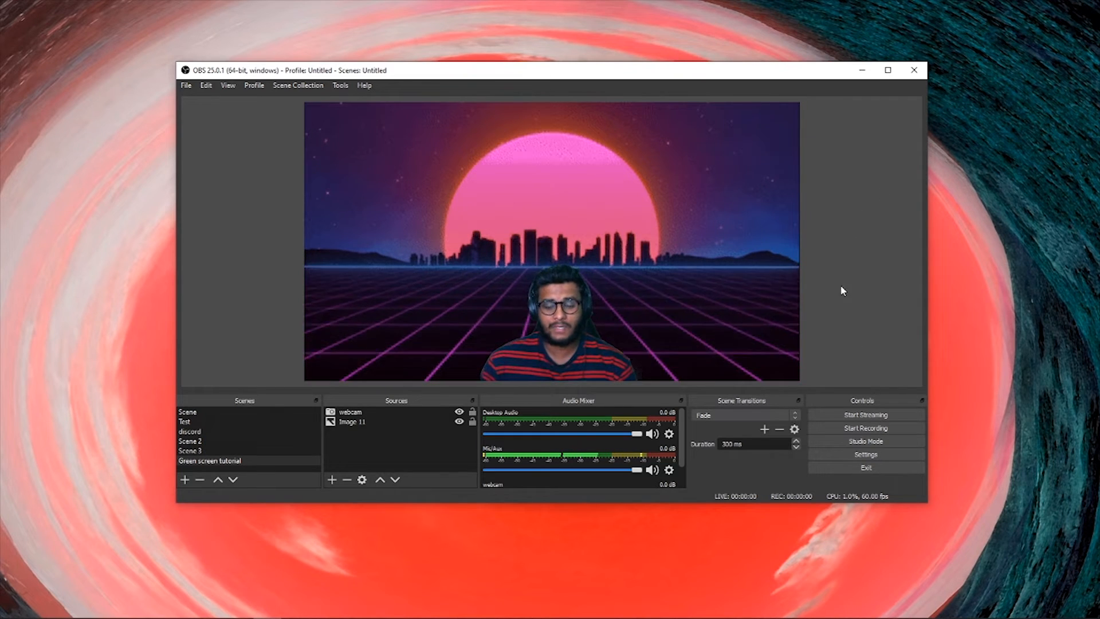
# Create an image source loading the green-screen helicopter GIF and move it toward the canvas centre
pyautogui.click(331, 480)
pyautogui.click(420, 362)
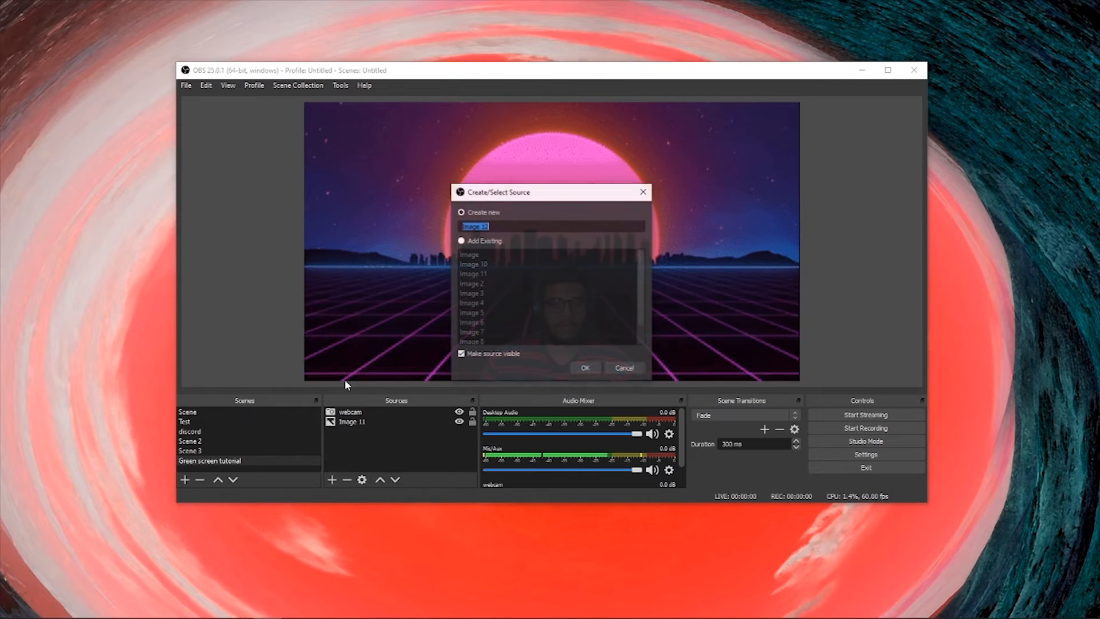
pyautogui.click(582, 369)
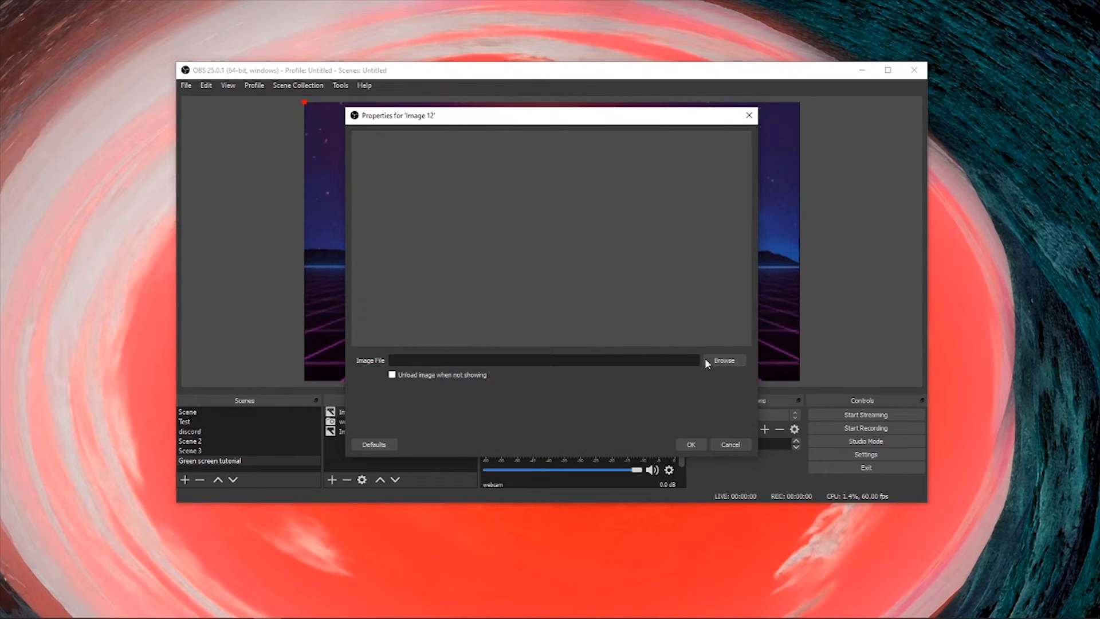
pyautogui.click(719, 360)
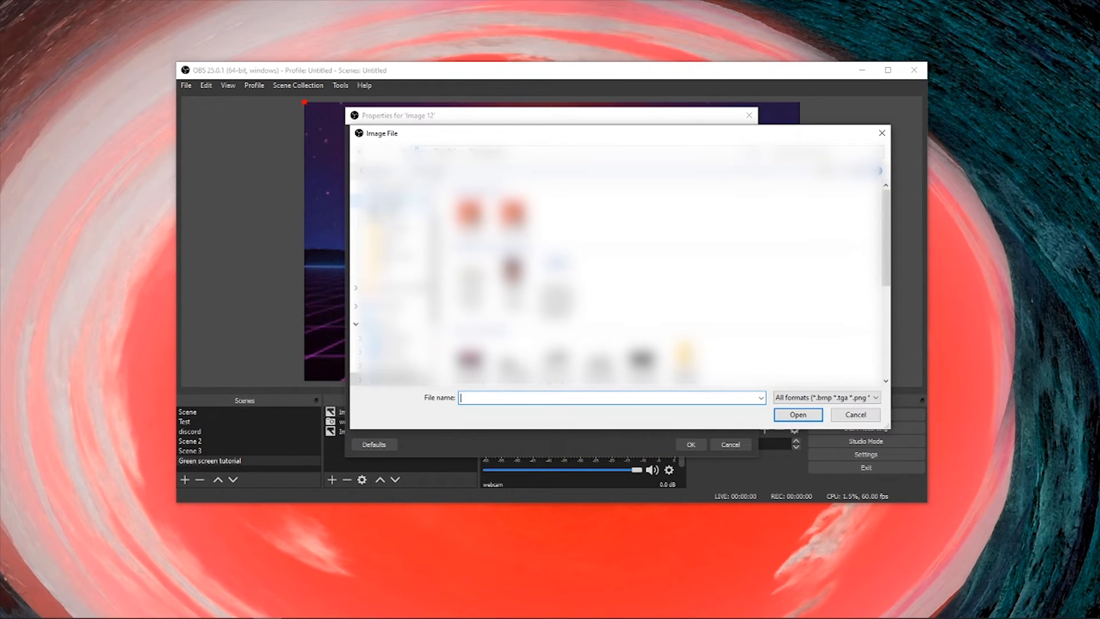
pyautogui.click(481, 354)
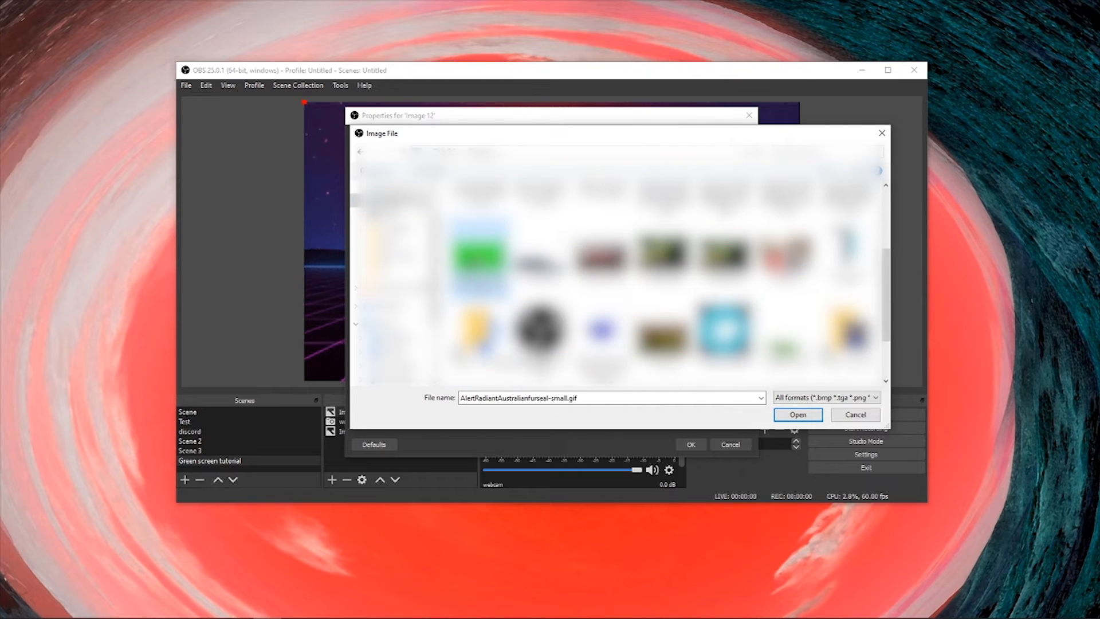
pyautogui.click(798, 418)
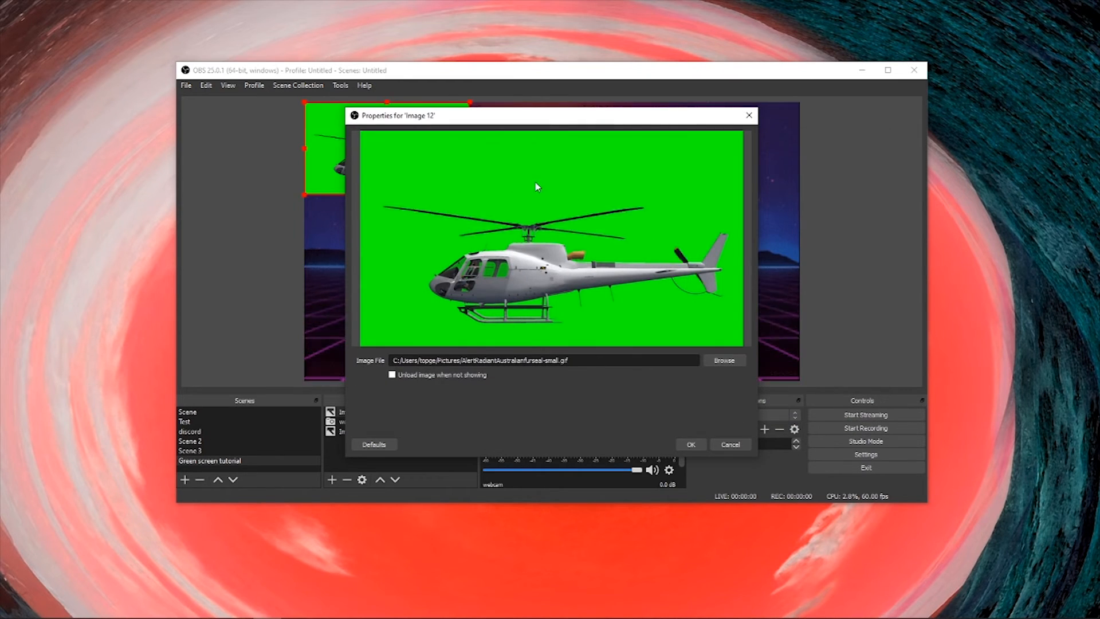
pyautogui.click(693, 443)
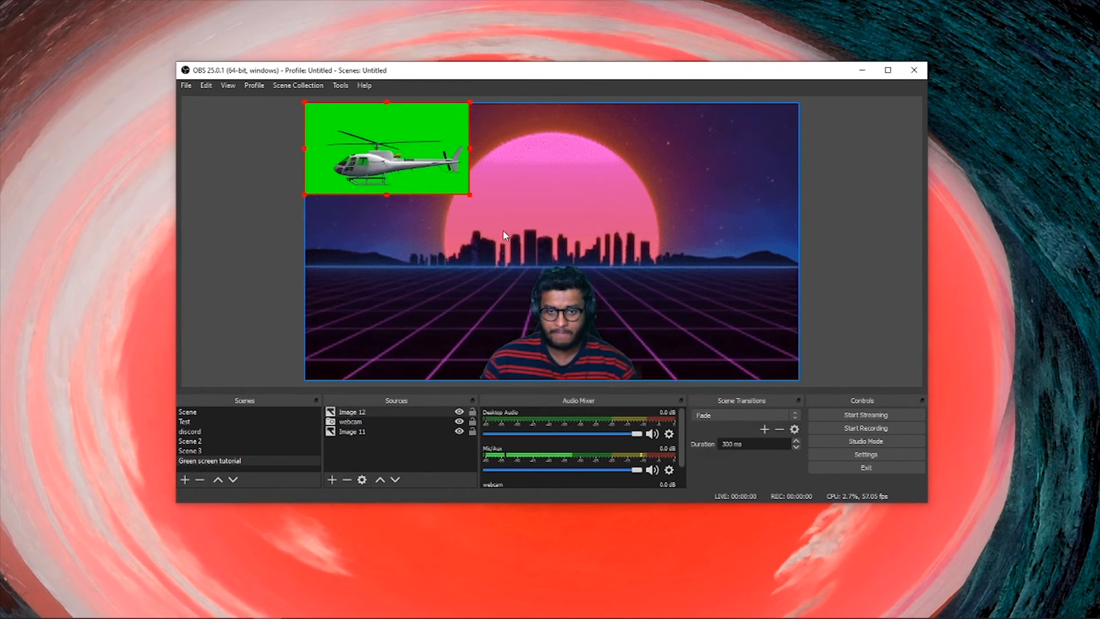
pyautogui.moveTo(444, 186)
pyautogui.mouseDown()
pyautogui.moveTo(604, 267)
pyautogui.moveTo(561, 240)
pyautogui.mouseUp()
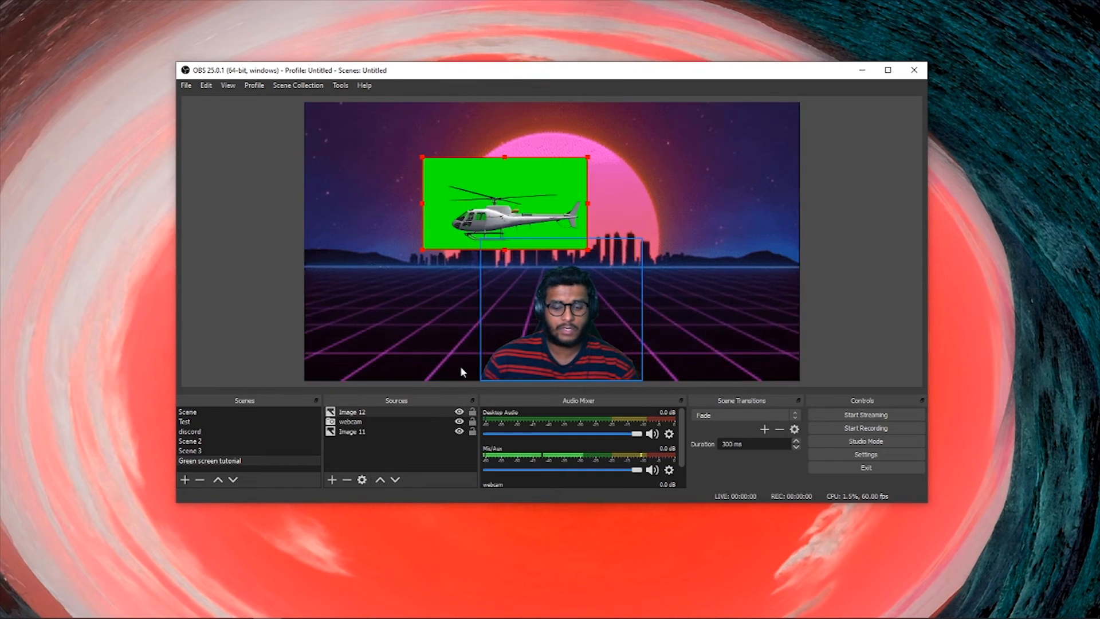
# Apply a Chroma Key filter to the Image 12 helicopter source to remove its green background
pyautogui.rightClick(426, 412)
pyautogui.click(447, 392)
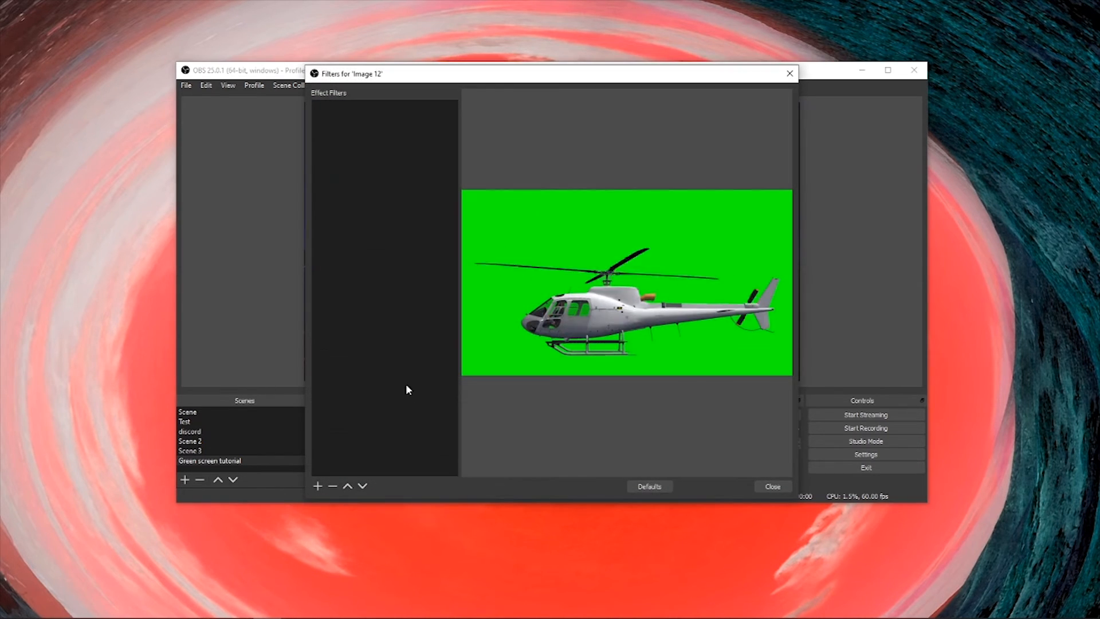
pyautogui.click(323, 485)
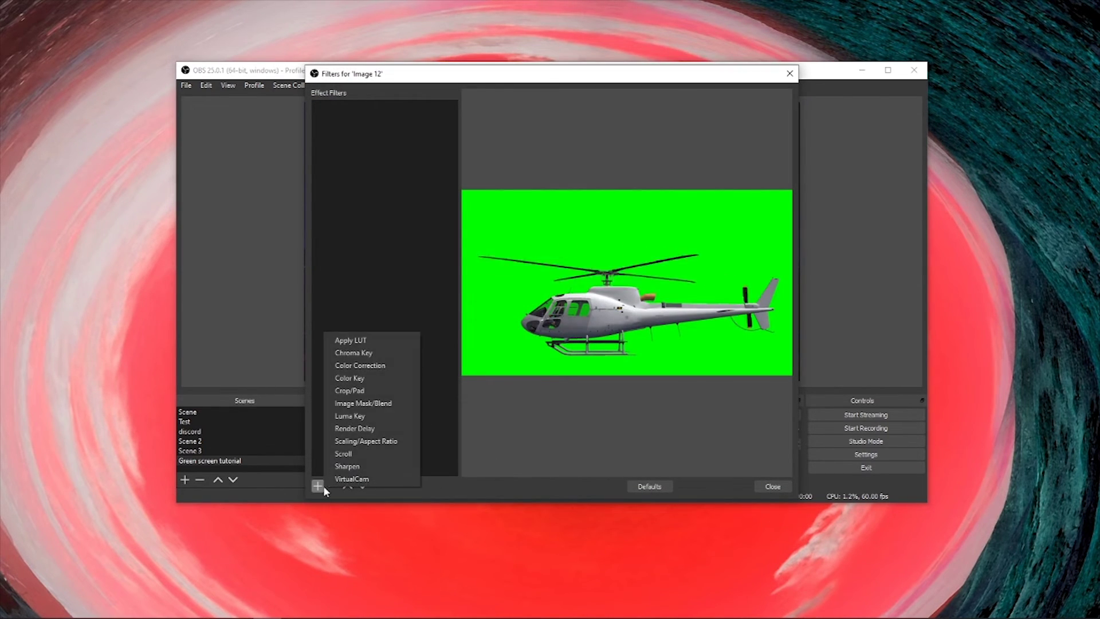
pyautogui.click(375, 358)
pyautogui.click(529, 307)
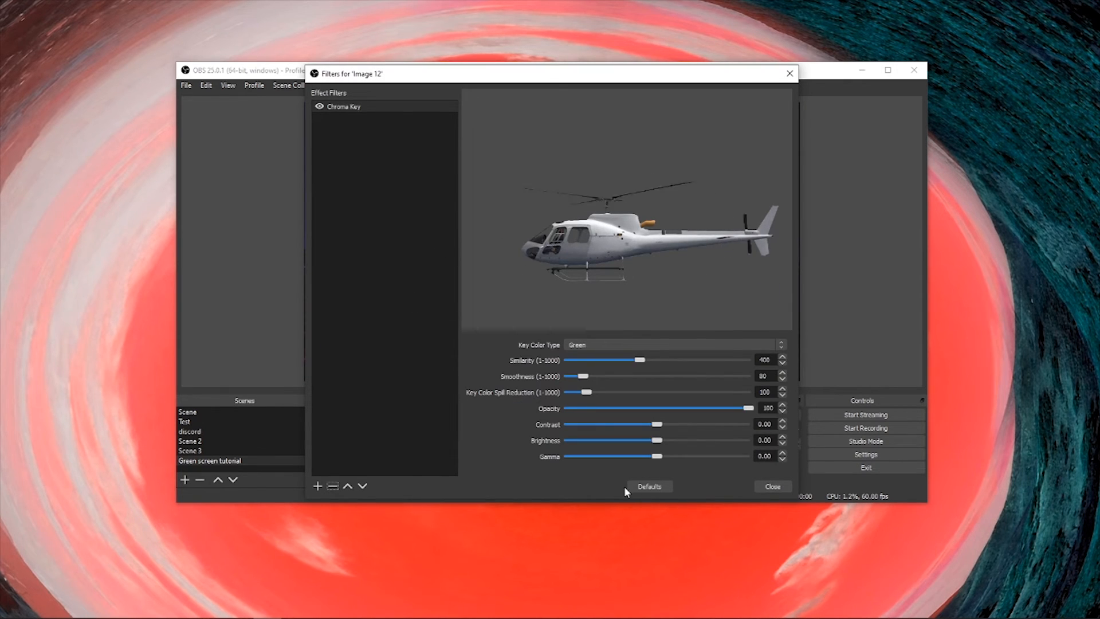
pyautogui.click(771, 487)
# Place the helicopter in the sky to the upper right of the sun
pyautogui.moveTo(521, 219)
pyautogui.mouseDown()
pyautogui.moveTo(692, 225)
pyautogui.moveTo(686, 243)
pyautogui.moveTo(482, 244)
pyautogui.moveTo(659, 277)
pyautogui.moveTo(606, 300)
pyautogui.moveTo(508, 225)
pyautogui.moveTo(568, 243)
pyautogui.moveTo(735, 238)
pyautogui.moveTo(766, 223)
pyautogui.moveTo(672, 186)
pyautogui.moveTo(803, 256)
pyautogui.mouseUp()
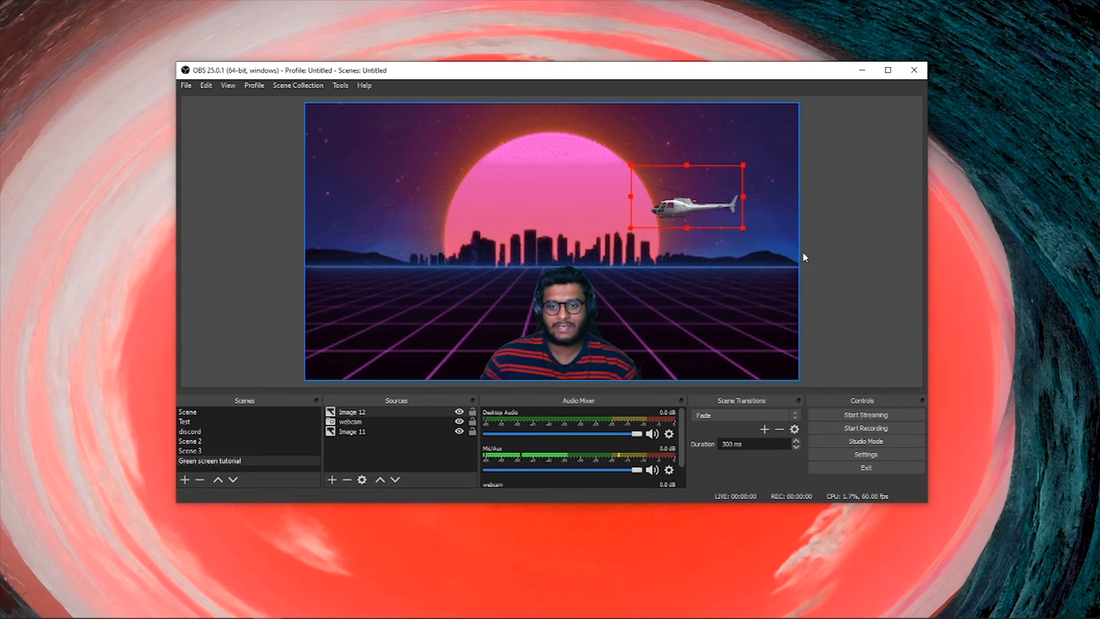
pyautogui.click(880, 273)
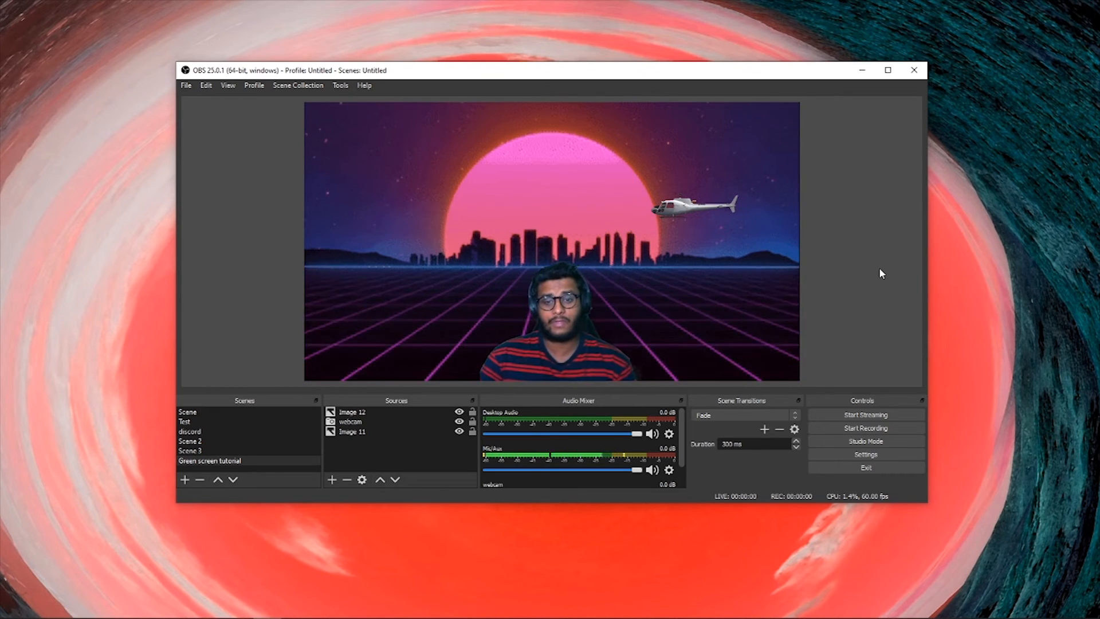